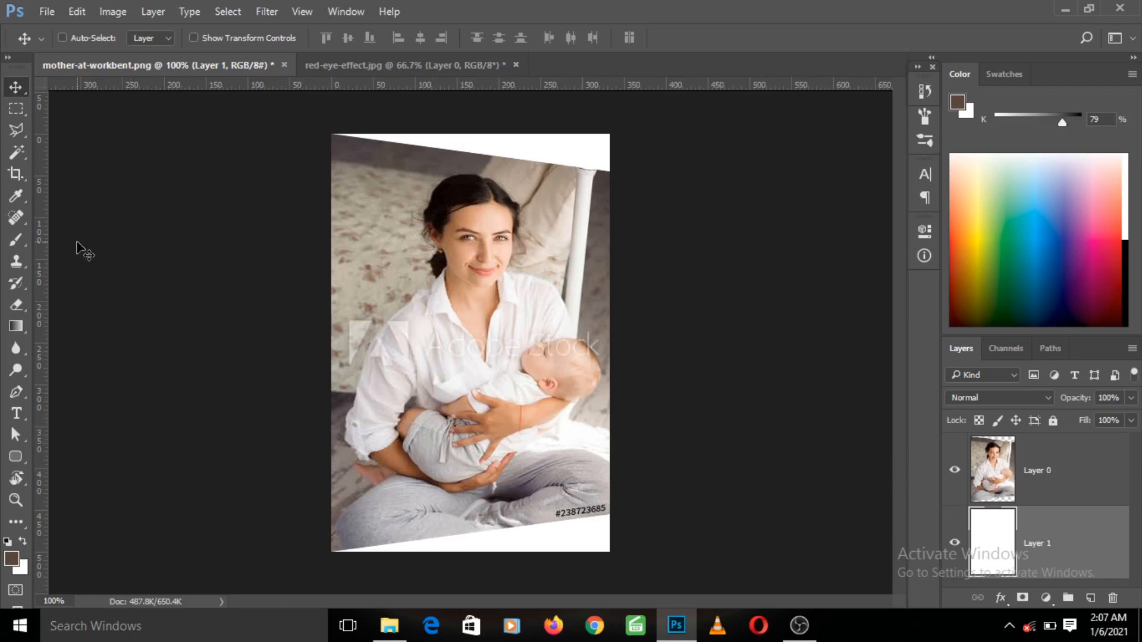
click(19, 177)
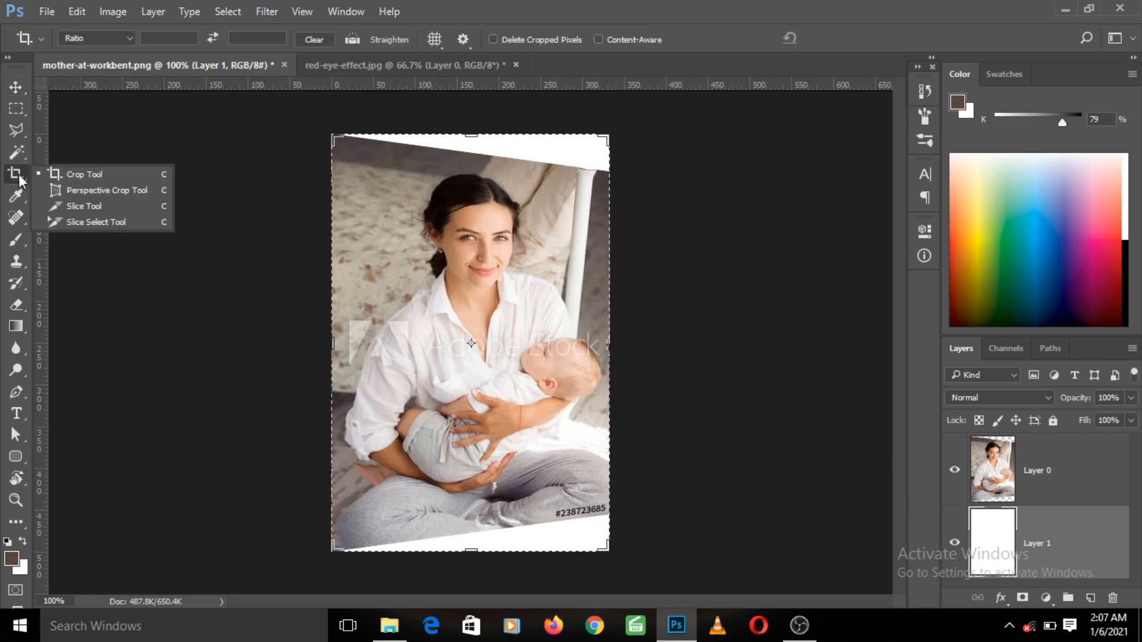
drag(16, 196, 64, 197)
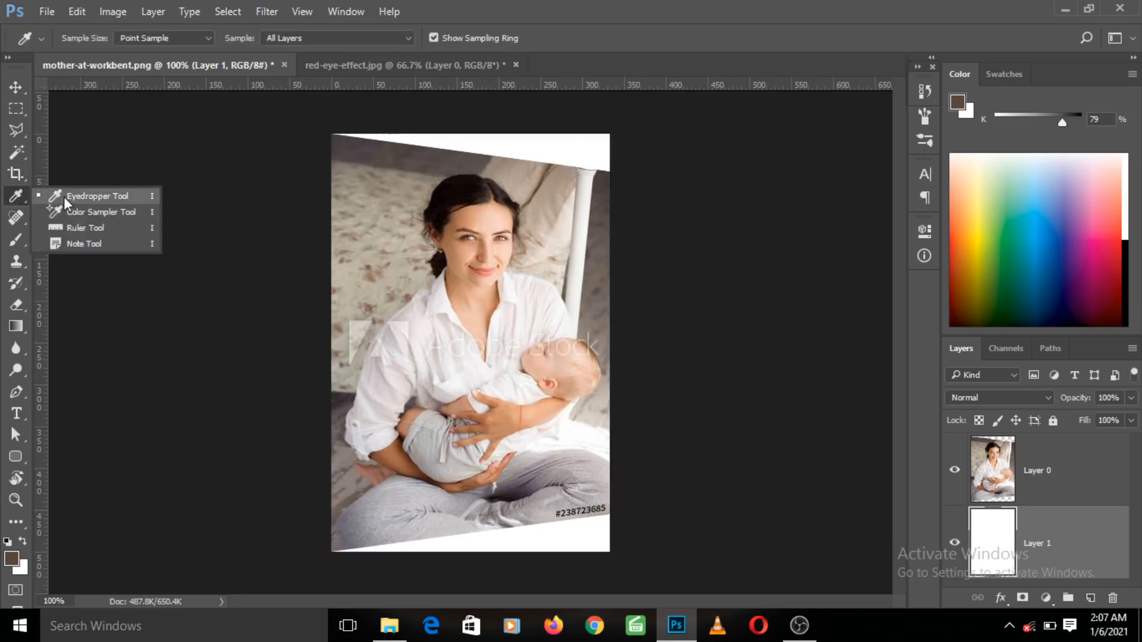
click(14, 173)
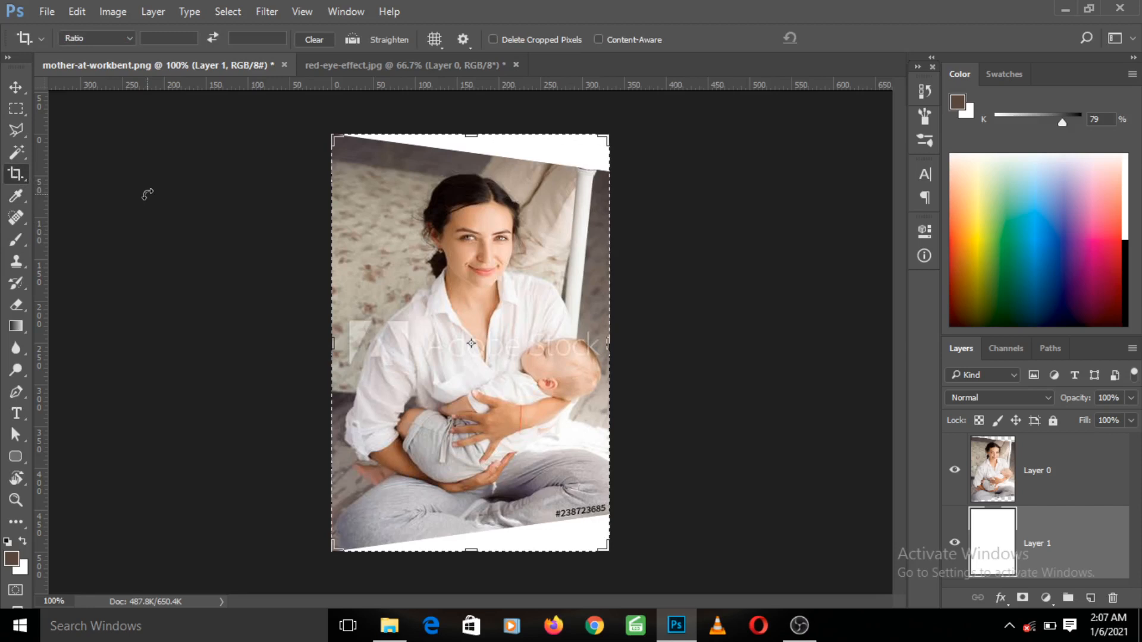
click(16, 87)
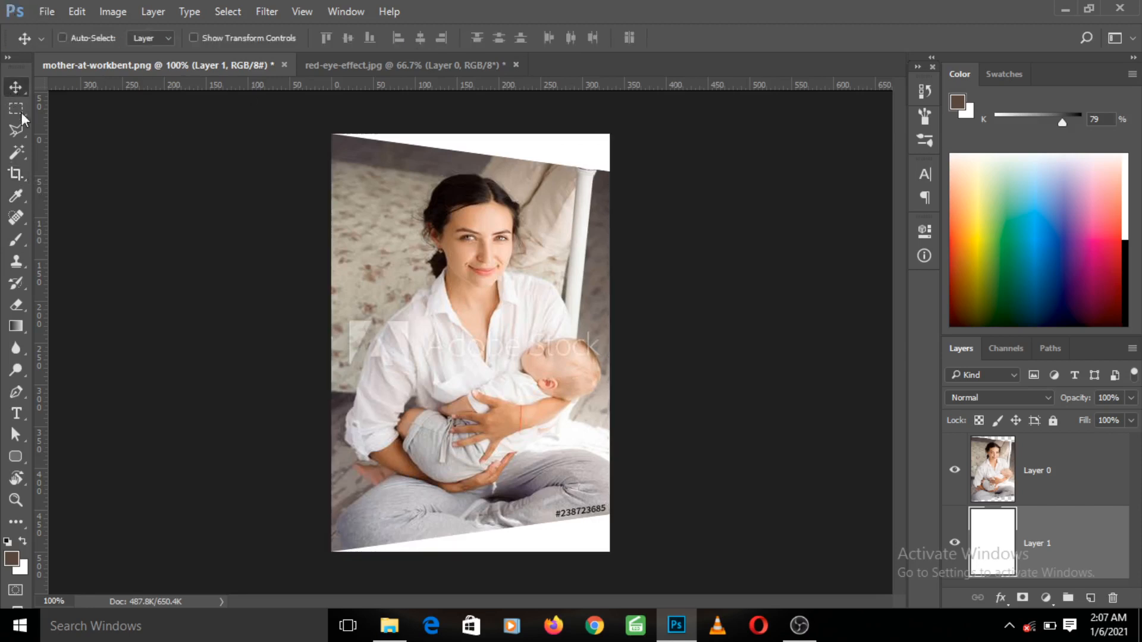
Crop the white wedges off the photo's upper and lower edges with the Crop tool, and undo the crop.
click(16, 174)
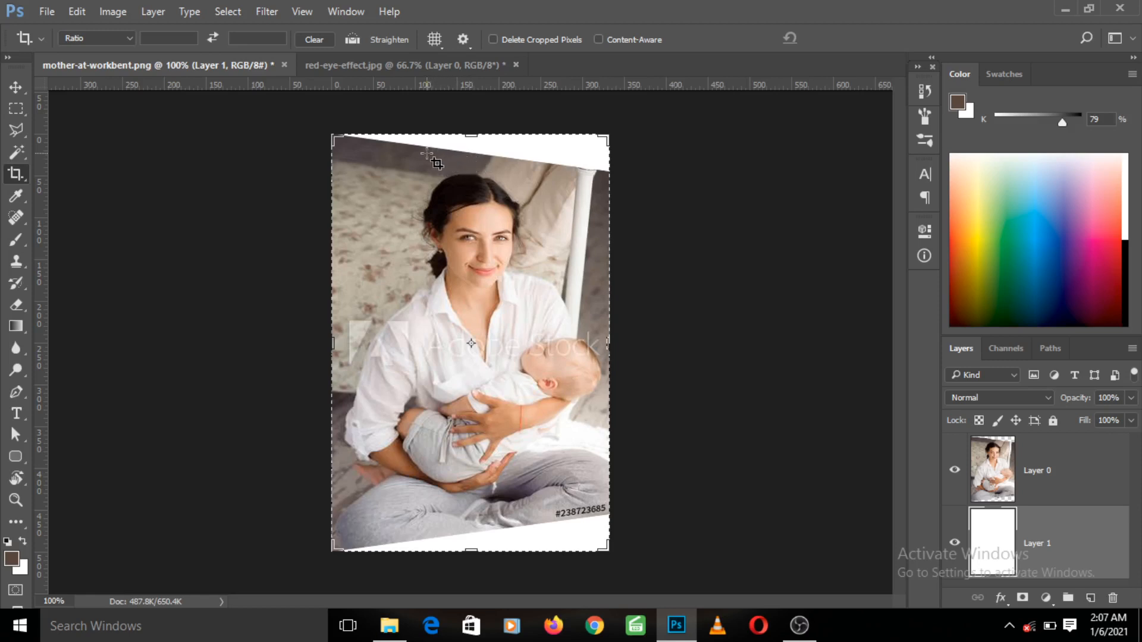
mouse_move(470, 135)
mouse_down()
mouse_move(469, 173)
mouse_move(469, 150)
mouse_up()
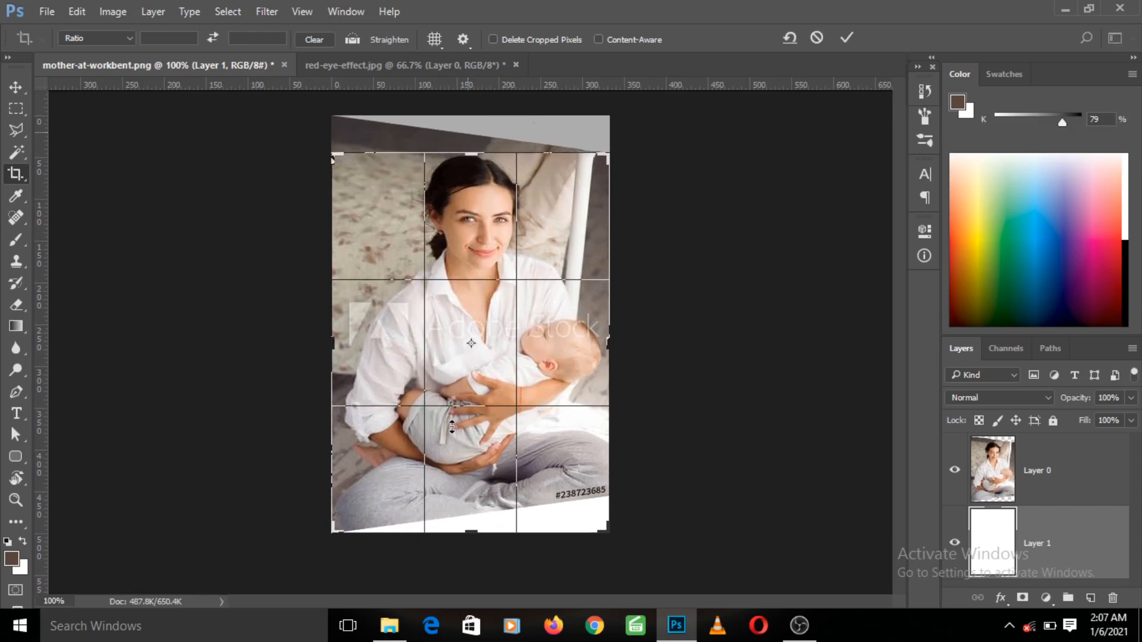
drag(470, 530, 471, 503)
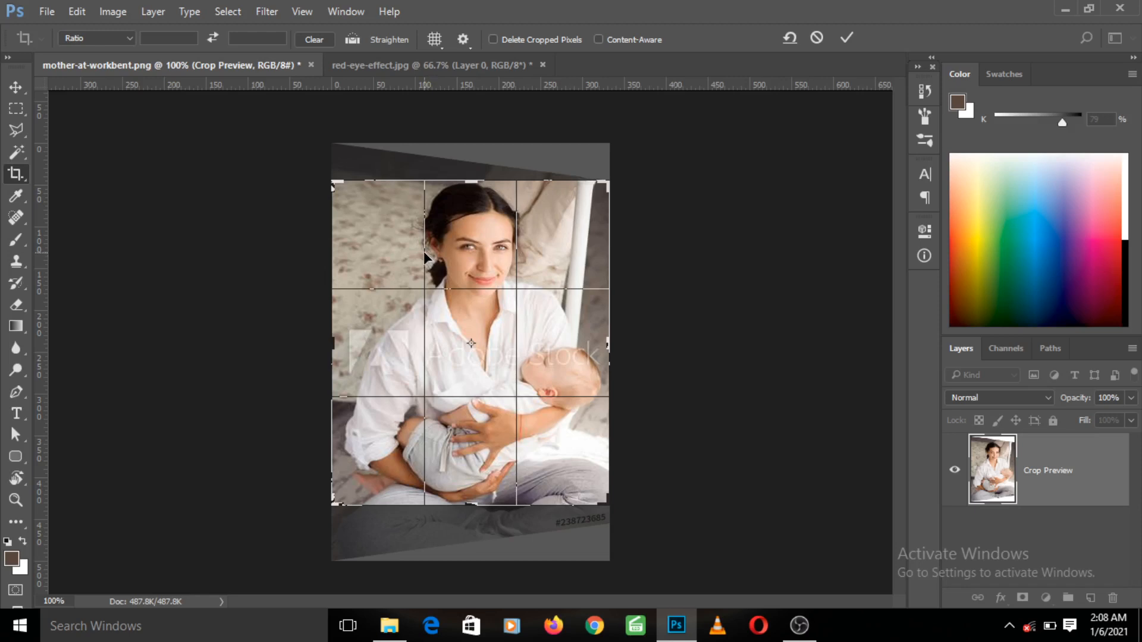
key(Return)
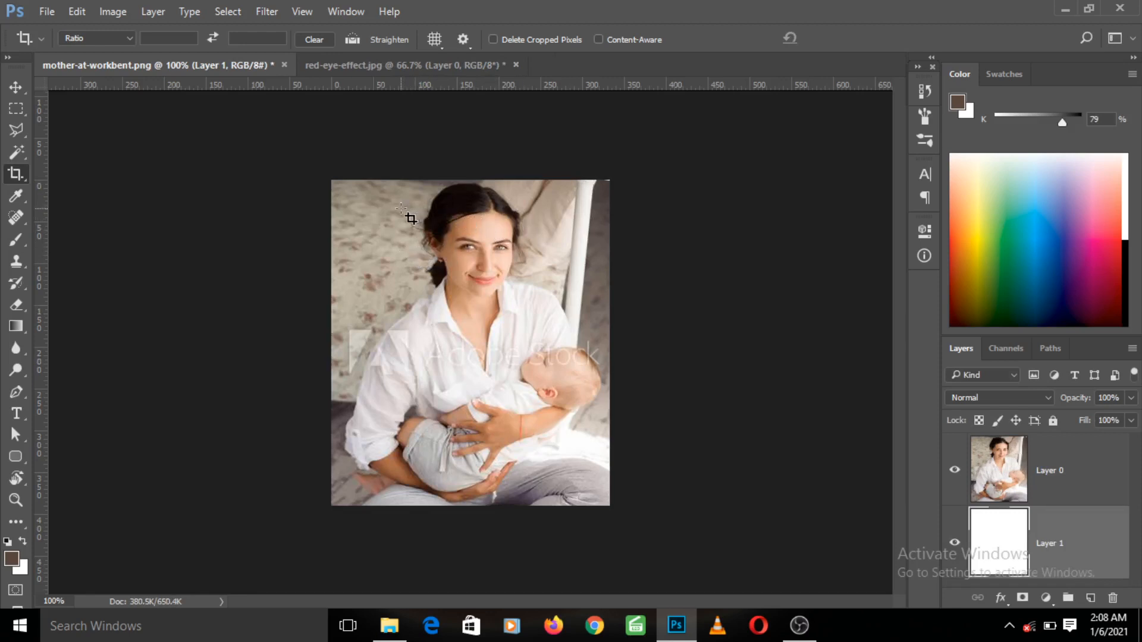
key(ctrl)
key(ctrl+z)
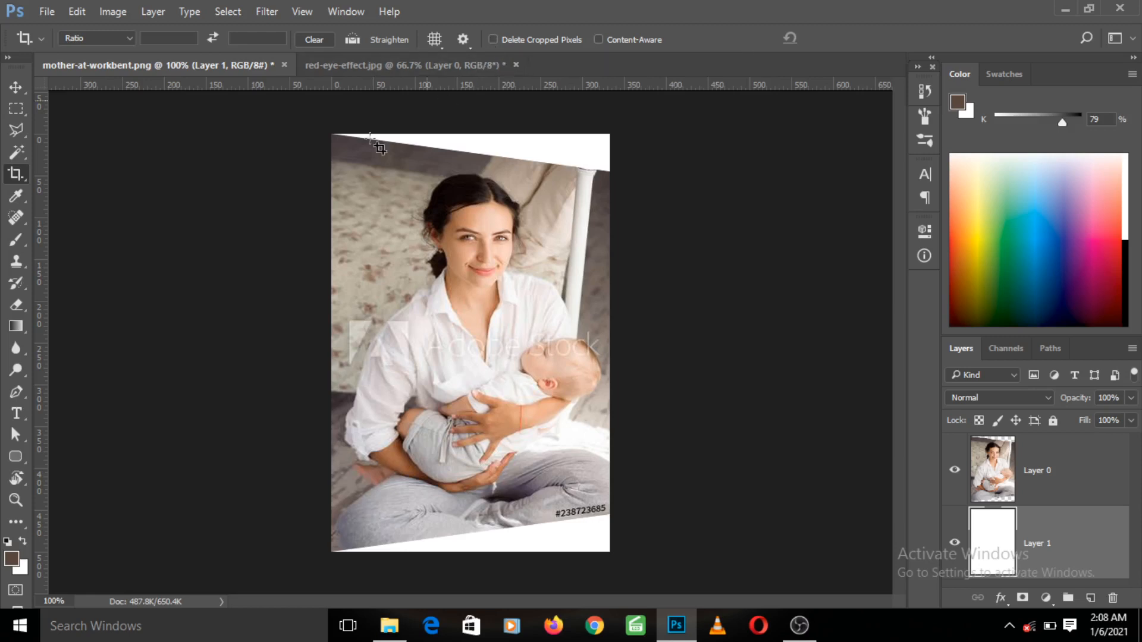
Crop the photo's upper and lower edges again with Delete Cropped Pixels off, cutting off the white wedges.
click(407, 177)
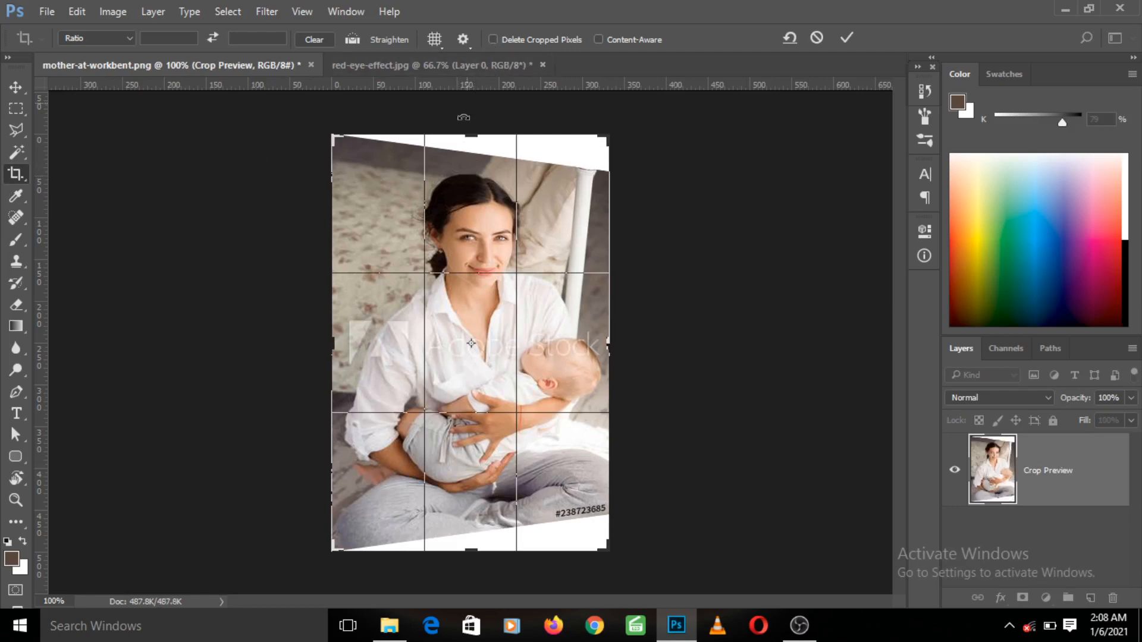
mouse_move(471, 136)
mouse_down()
mouse_move(471, 165)
mouse_move(468, 155)
mouse_up()
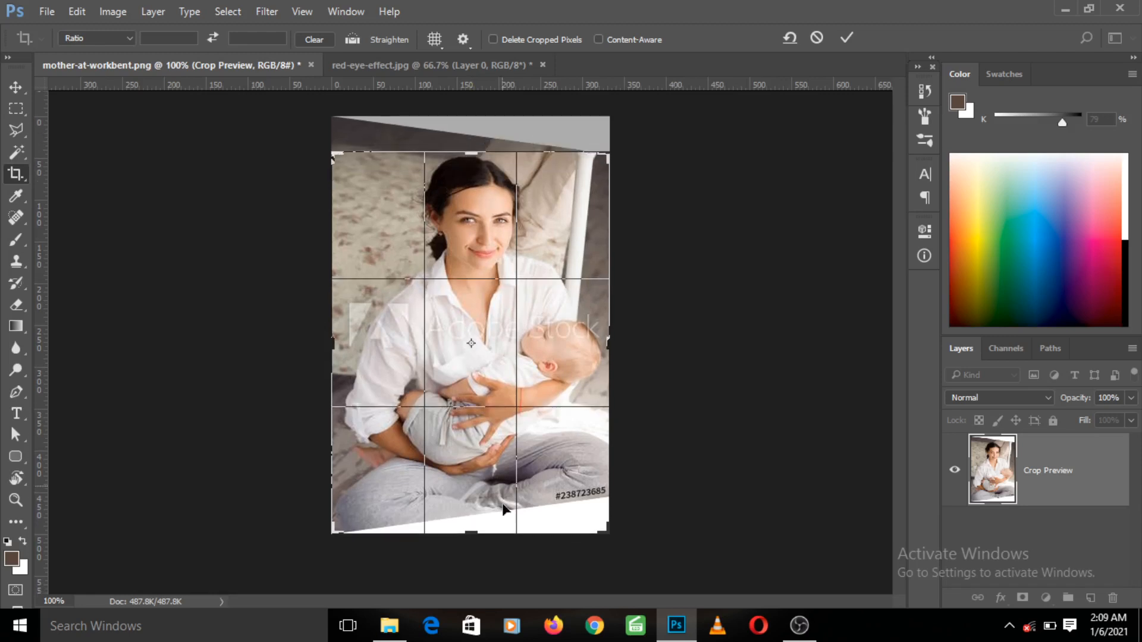
drag(472, 532, 473, 506)
key(Return)
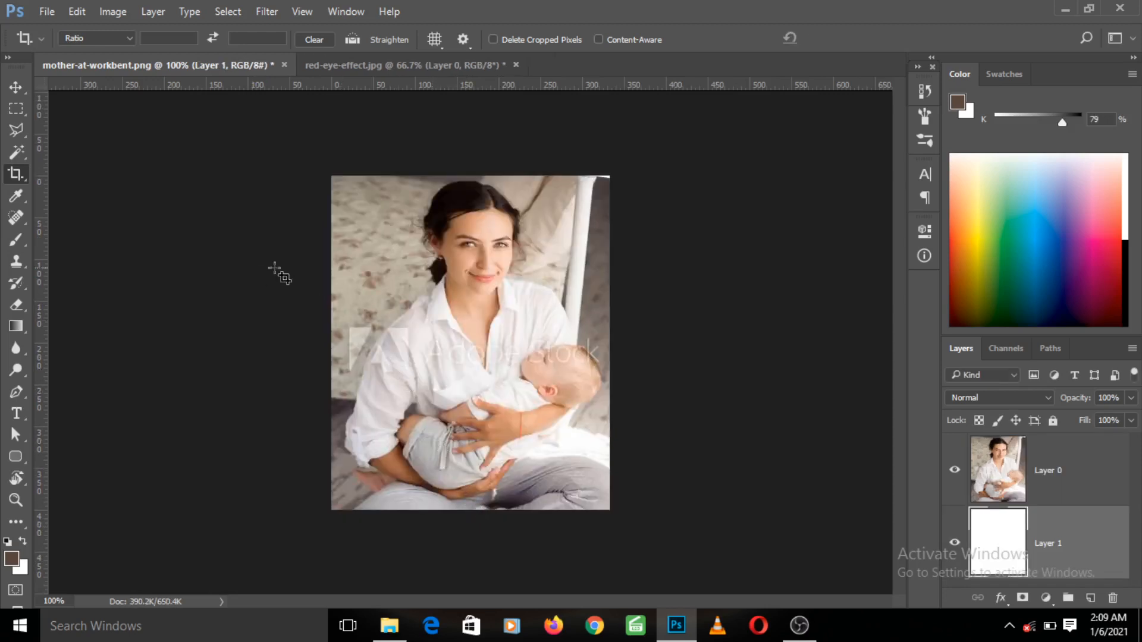
Bring back the hidden upper and lower areas by extending the crop frame to the original canvas edges.
click(399, 255)
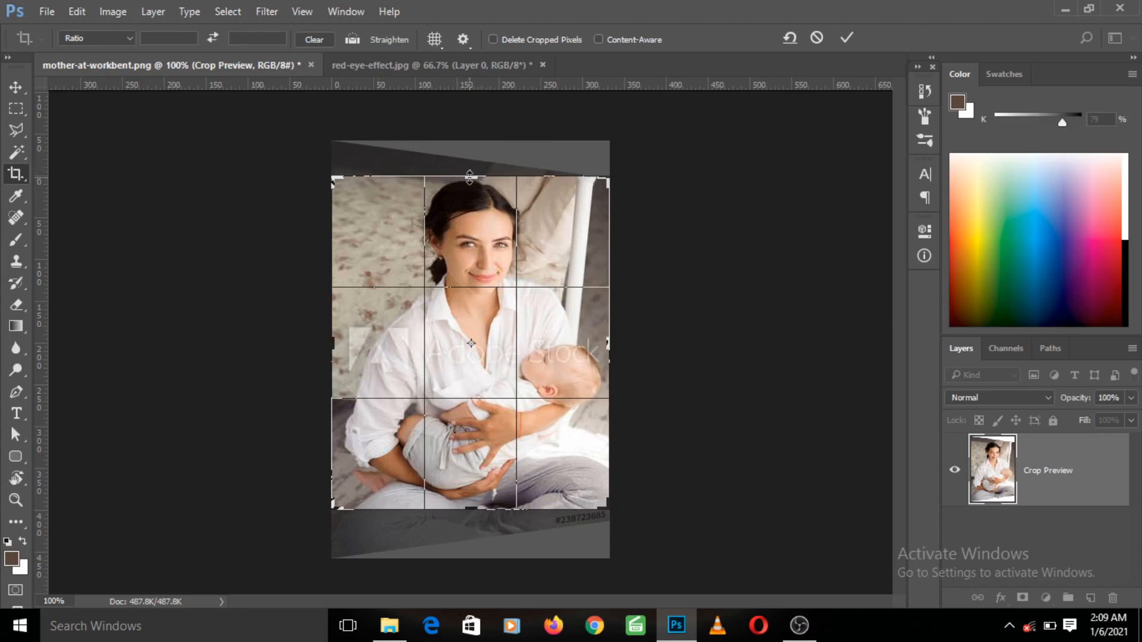
drag(470, 176, 471, 160)
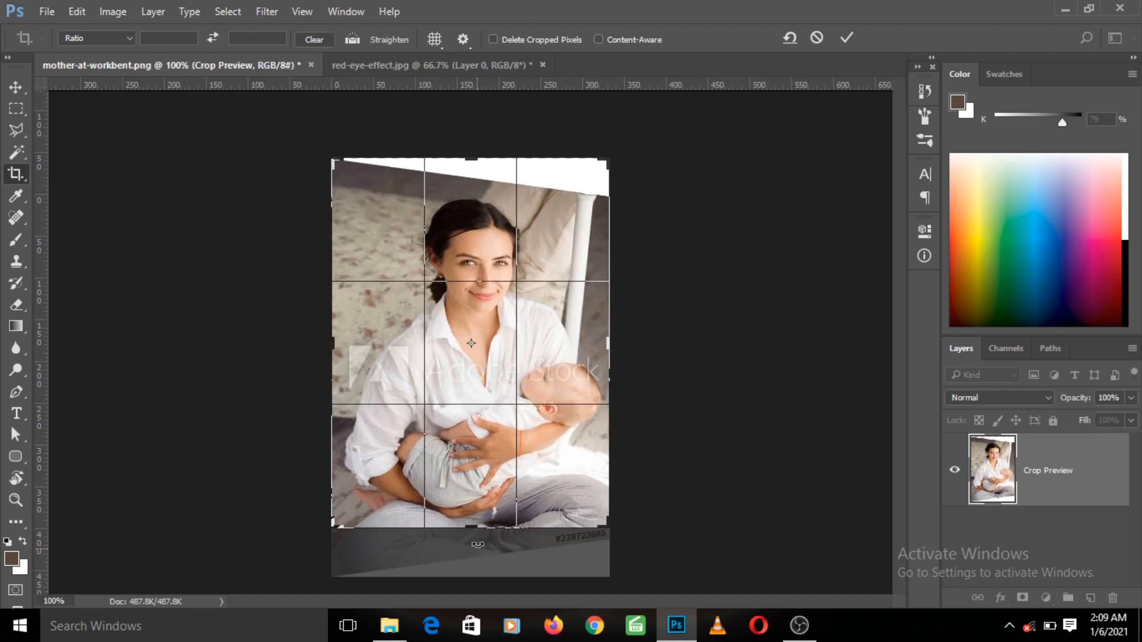
drag(479, 528, 481, 552)
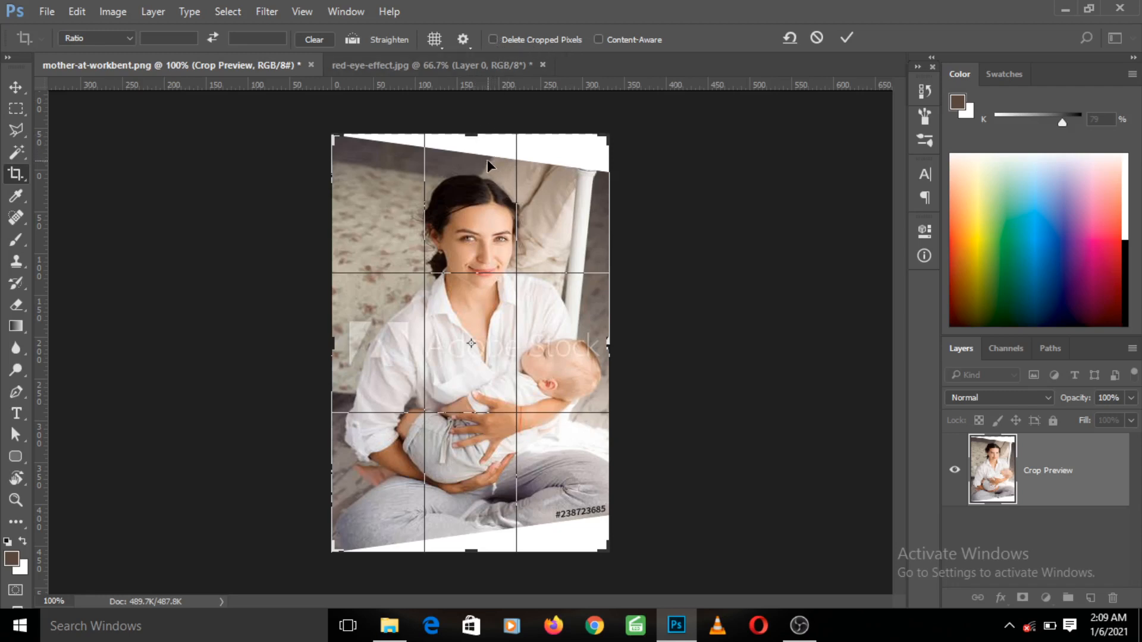
key(Return)
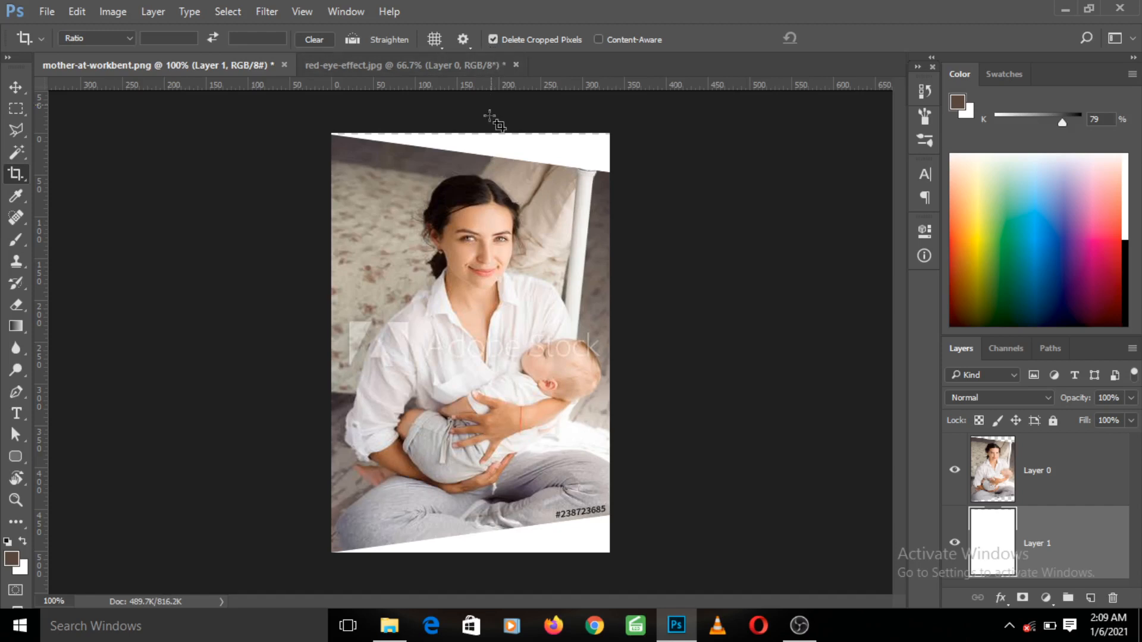
With Delete Cropped Pixels enabled, crop the white wedges off the photo's upper and lower edges.
click(473, 198)
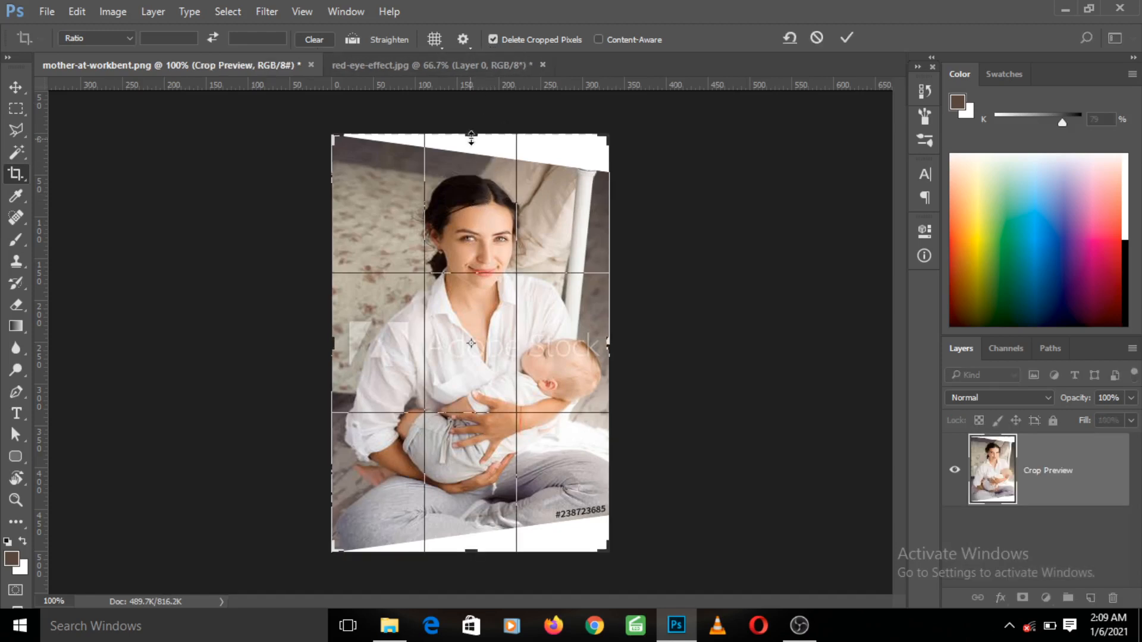
drag(472, 135, 470, 155)
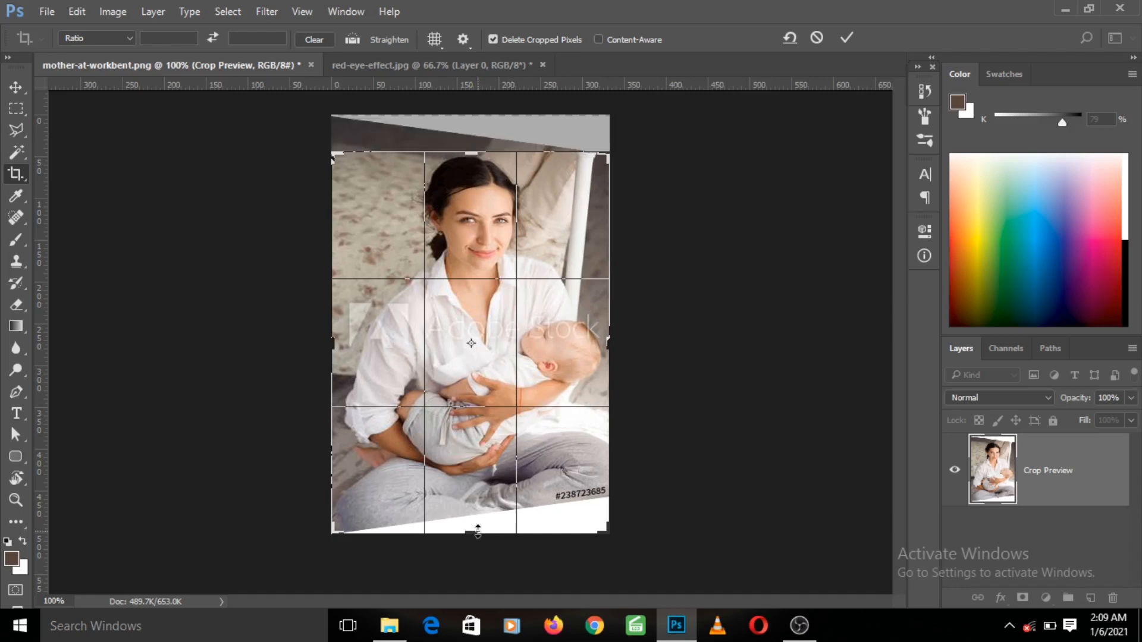
drag(478, 531, 479, 503)
key(Return)
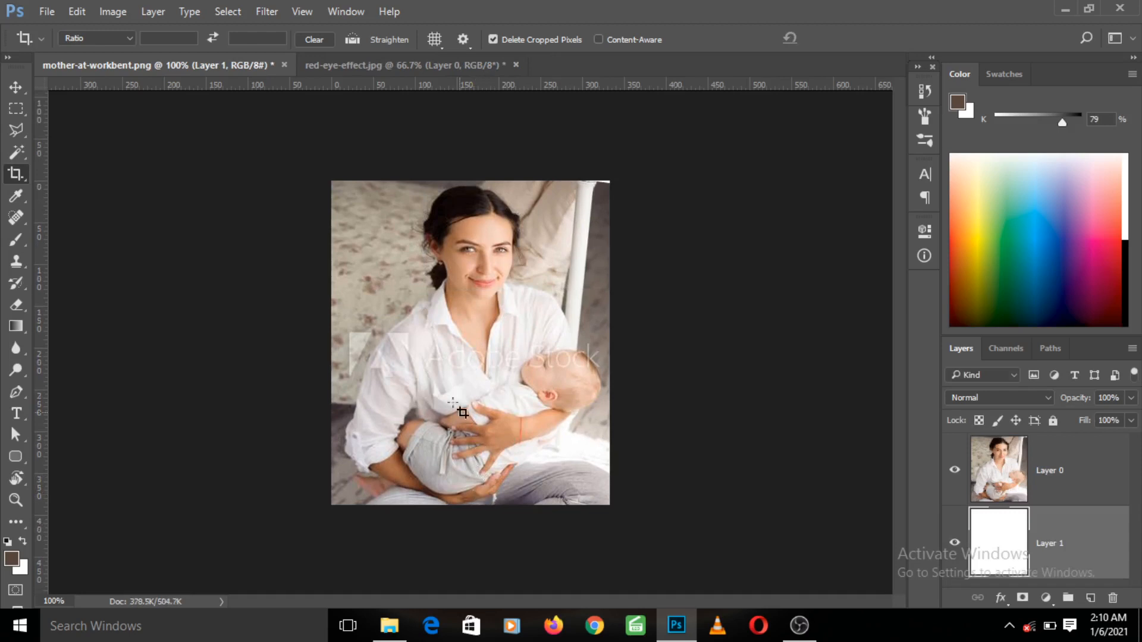
Try to recover the deleted areas by extending the crop frame above and below the photo.
click(427, 350)
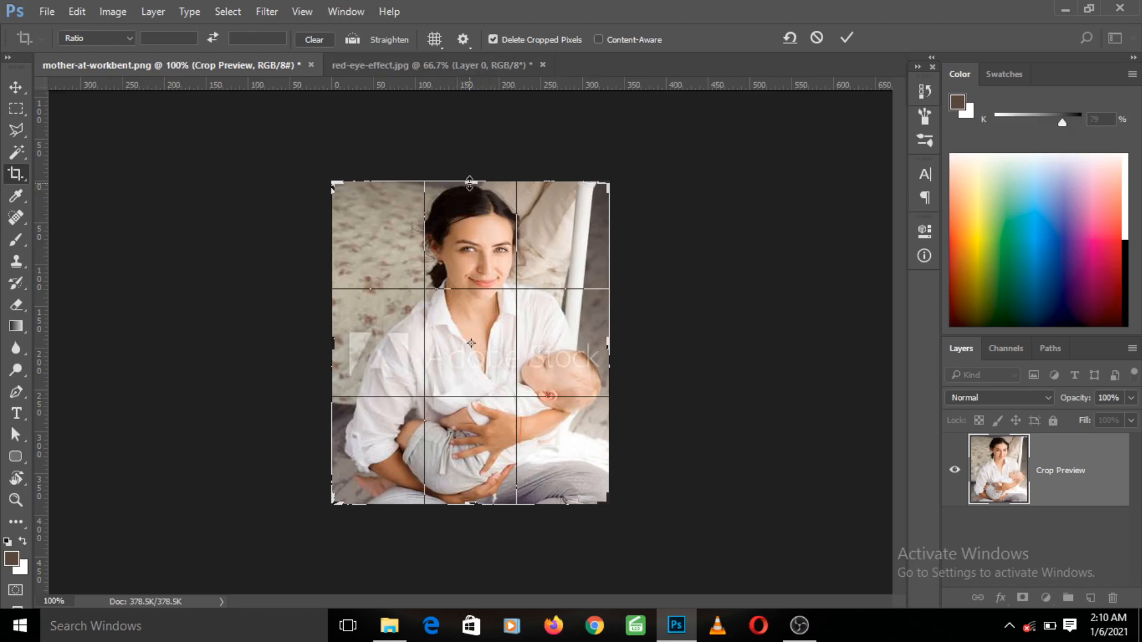
drag(470, 182, 466, 144)
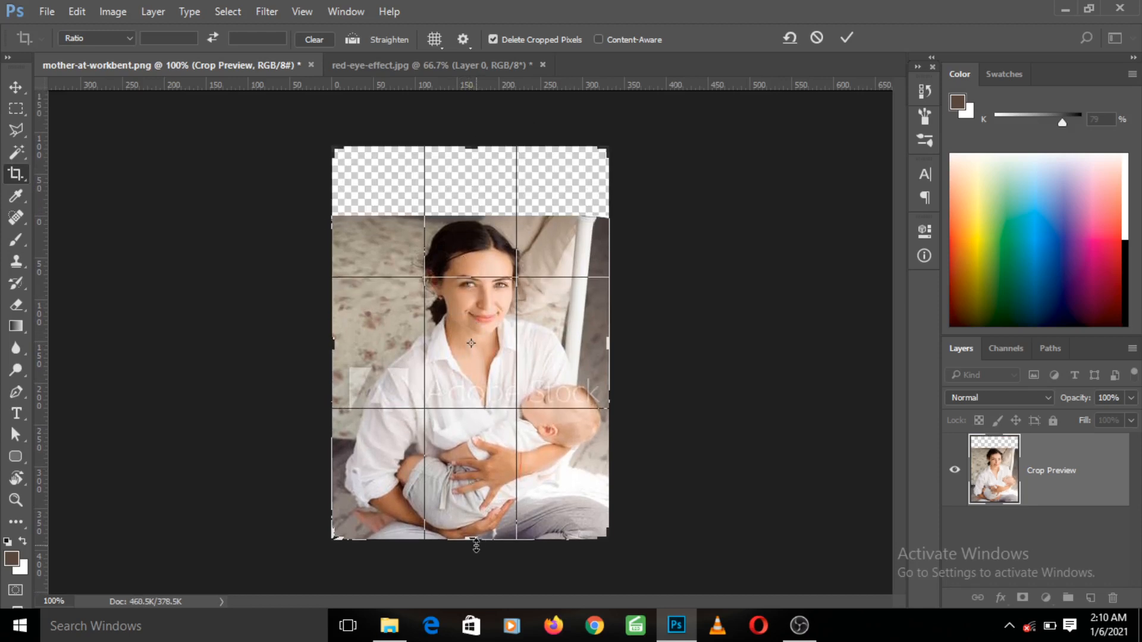
drag(474, 542, 472, 565)
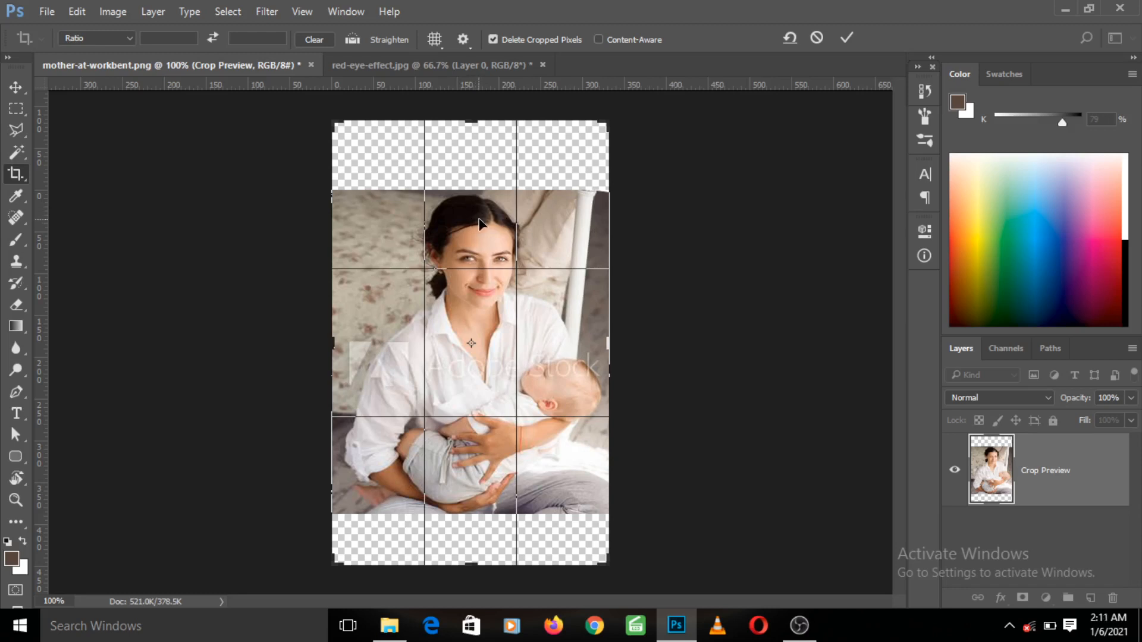
key(Return)
Step back through the crop edits to the original uncropped image.
key(ctrl)
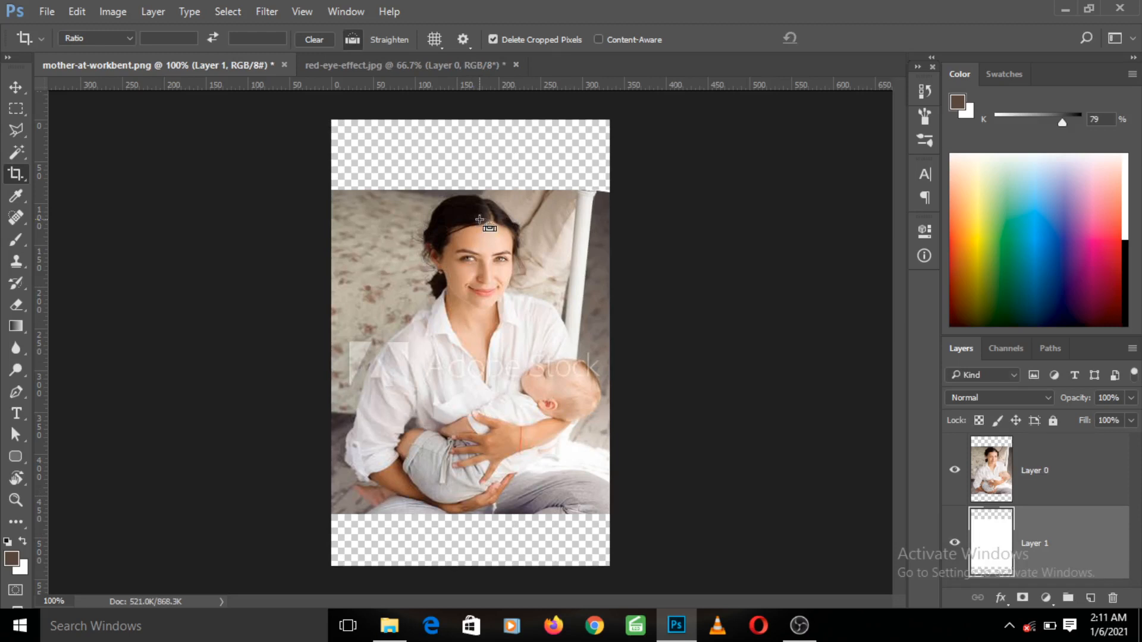
key(ctrl+alt+z)
key(ctrl+alt+z)
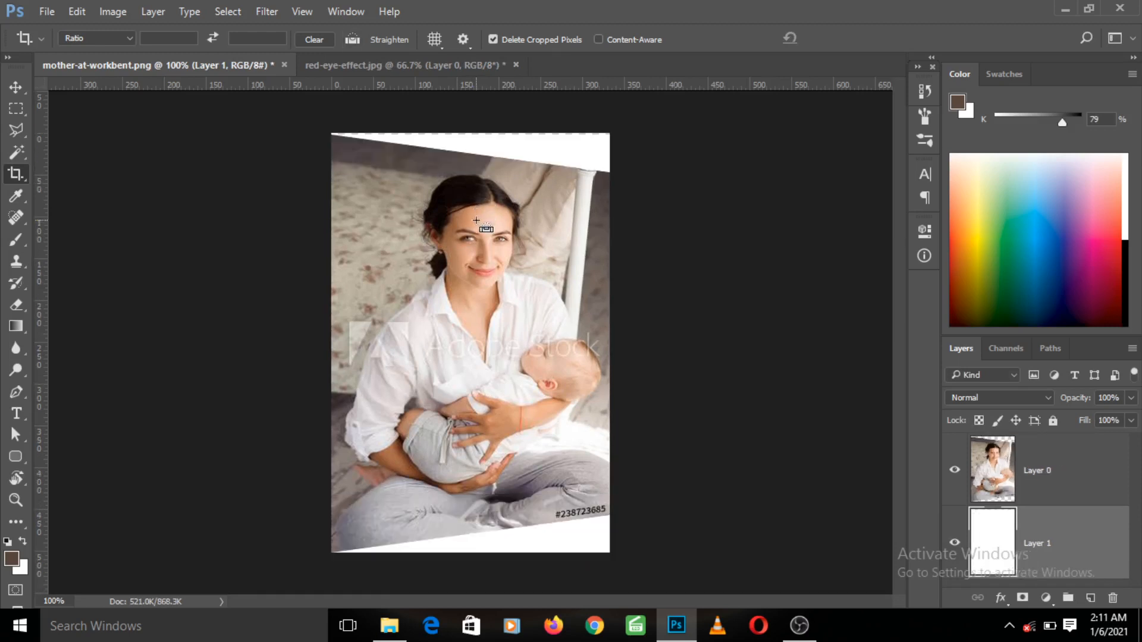
key(ctrl+alt+z)
key(ctrl+alt+z)
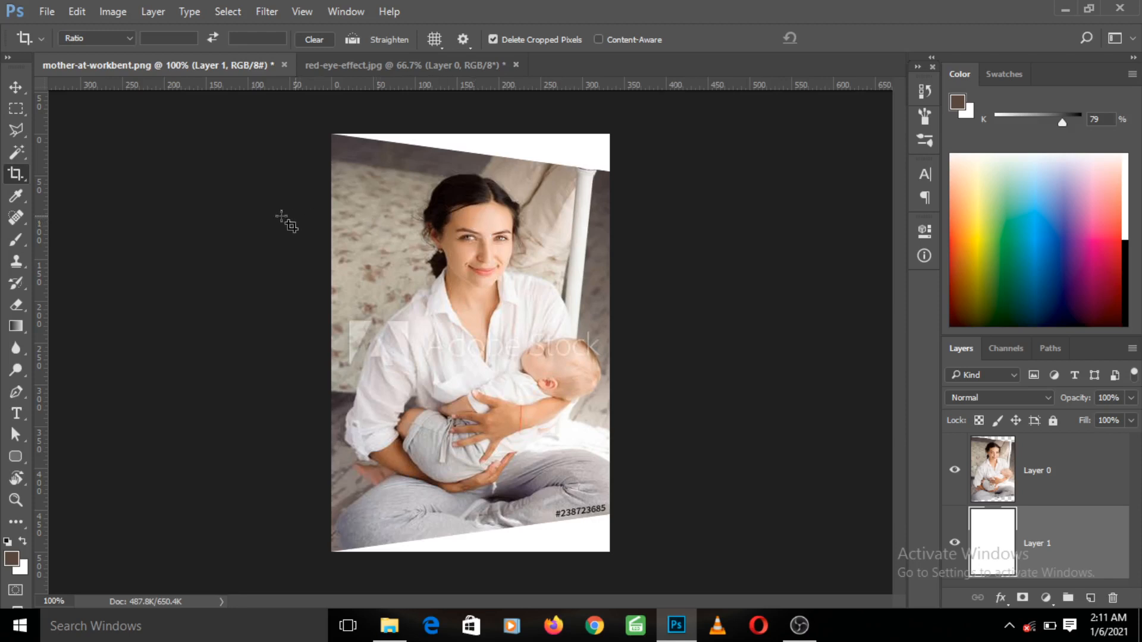
Draw a Perspective Crop frame around the entire canvas, from its upper-left to its lower-right corner.
click(21, 177)
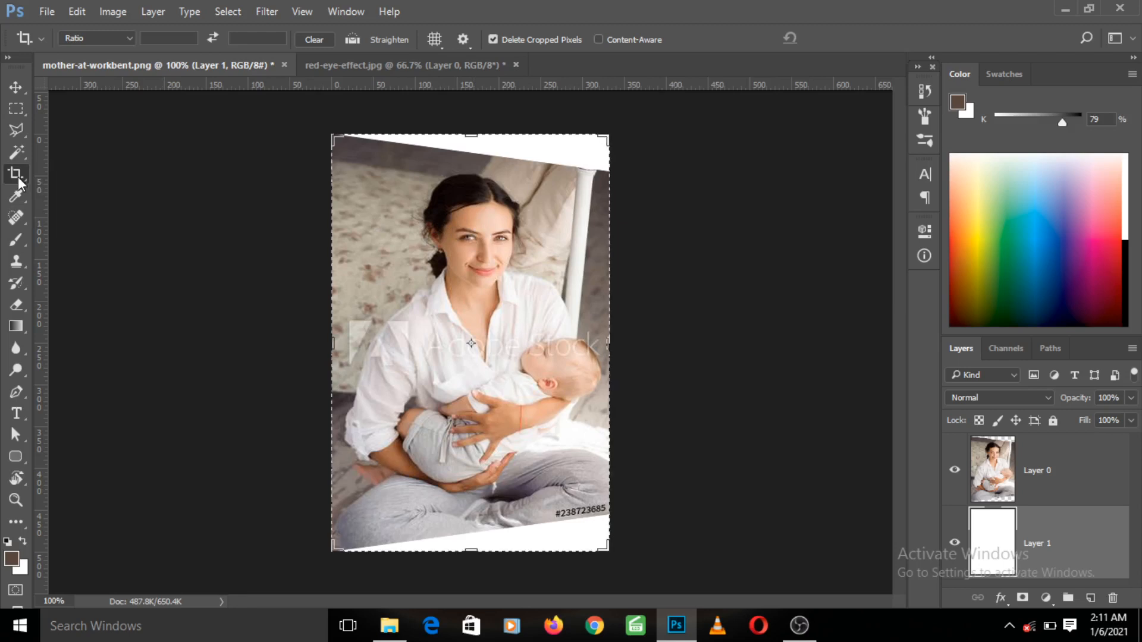
click(18, 177)
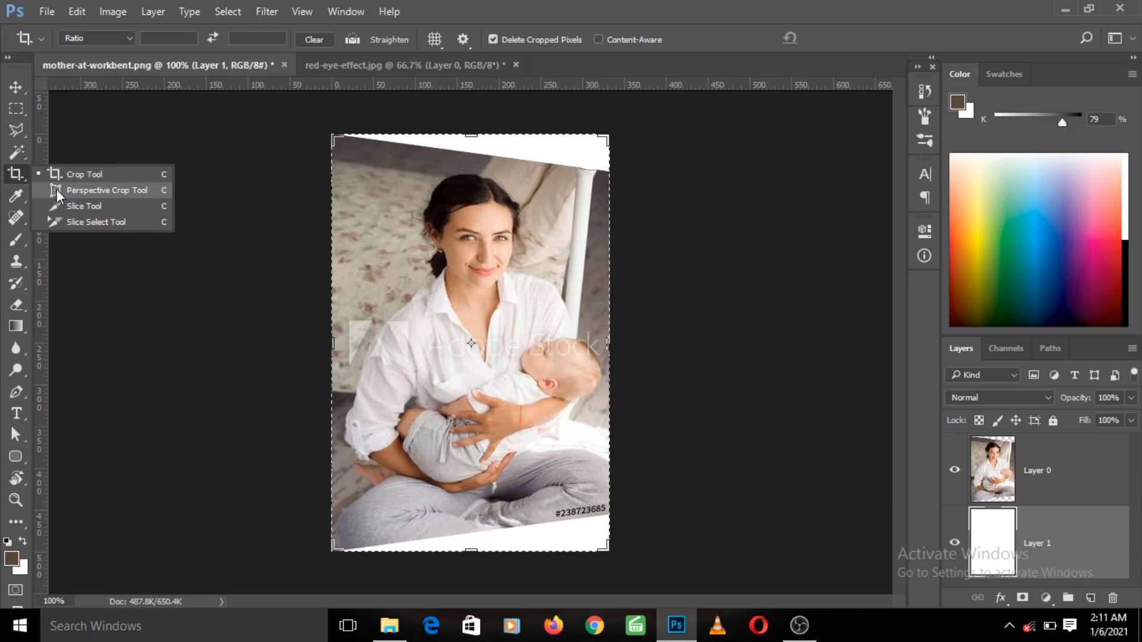
click(97, 194)
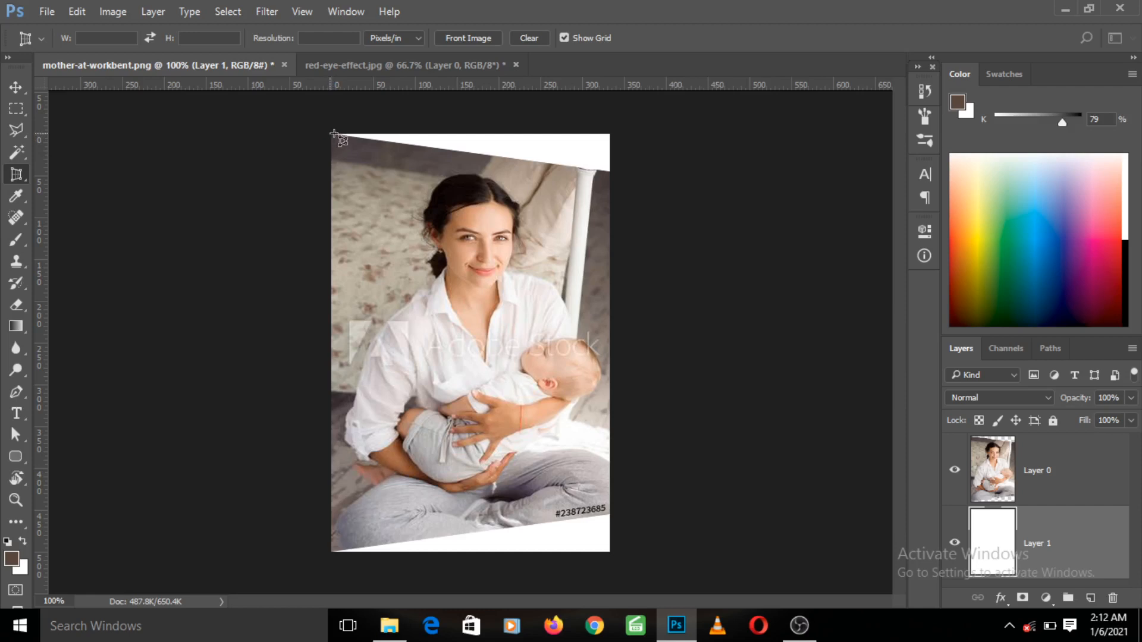
drag(331, 135, 609, 551)
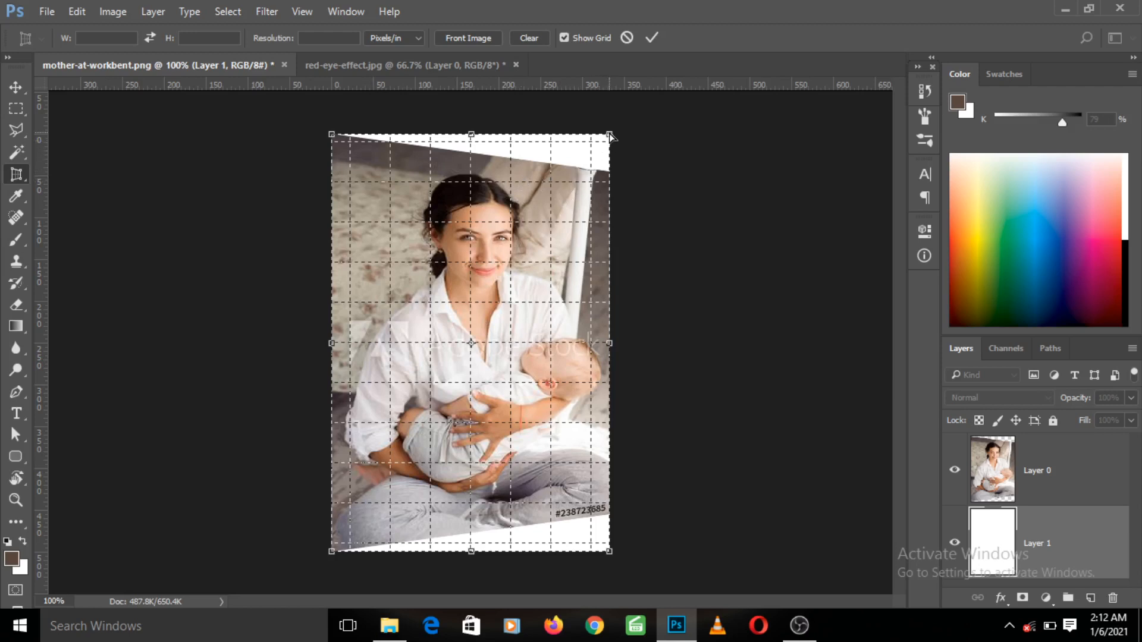
Align the perspective frame's two right corners with the slanted photo's corners, apply the crop, and compare before and after.
drag(609, 143, 599, 174)
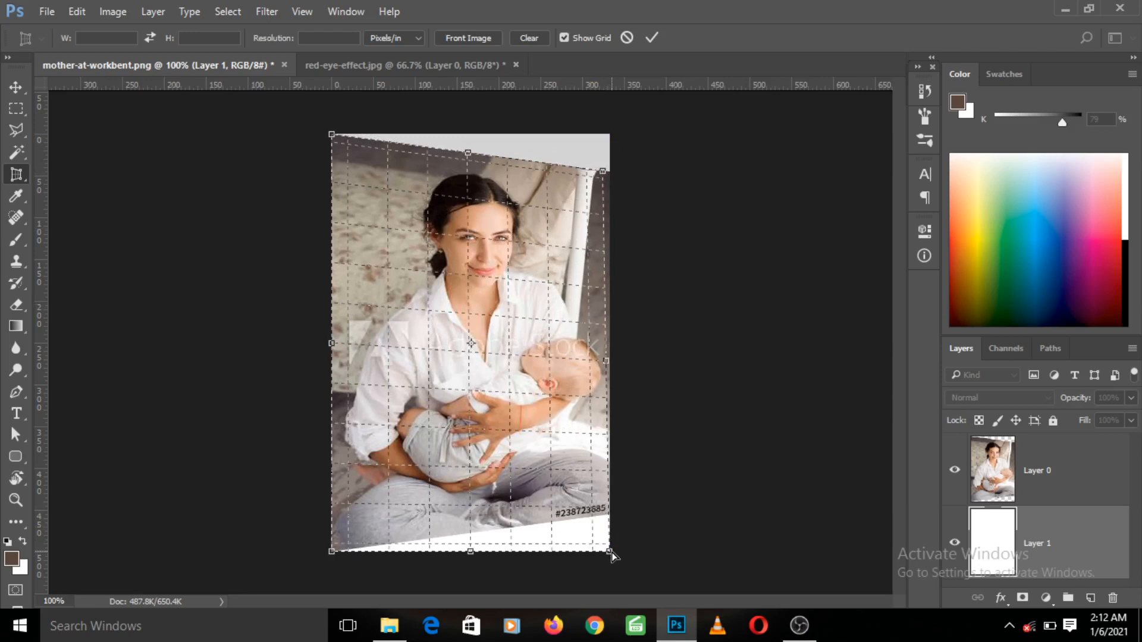
drag(611, 552, 616, 515)
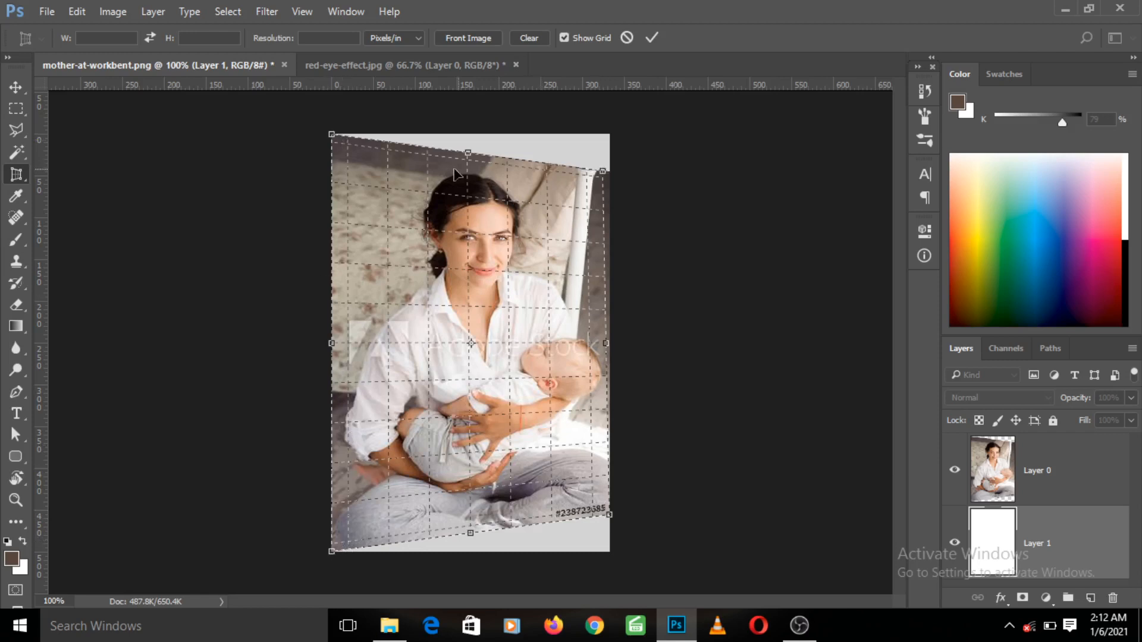
drag(603, 172, 609, 173)
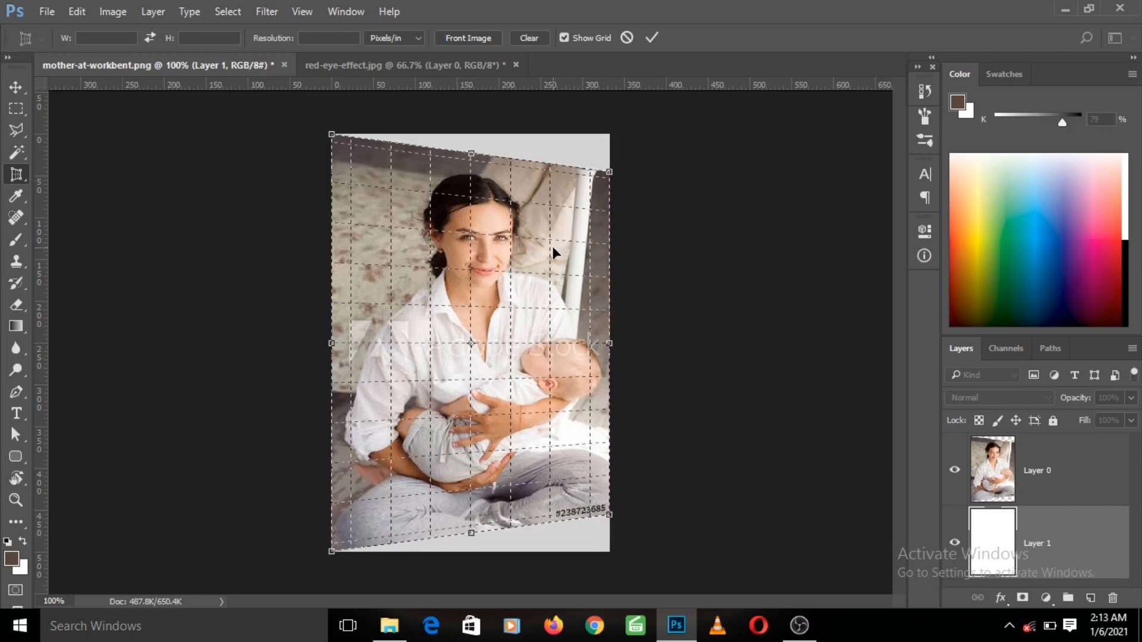
key(Return)
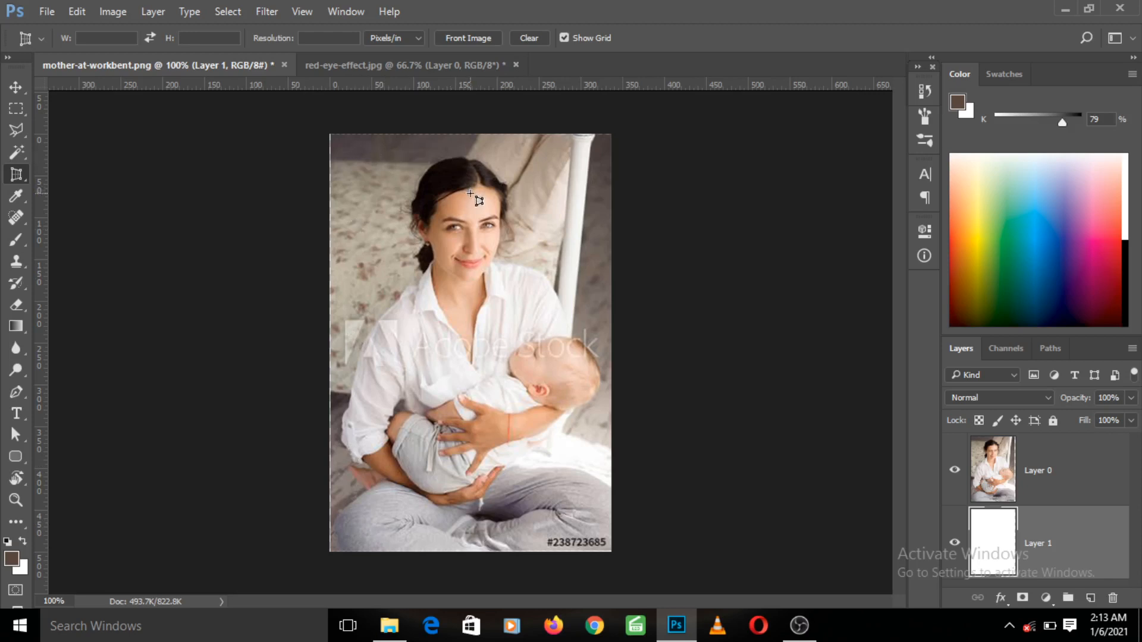
key(ctrl+z)
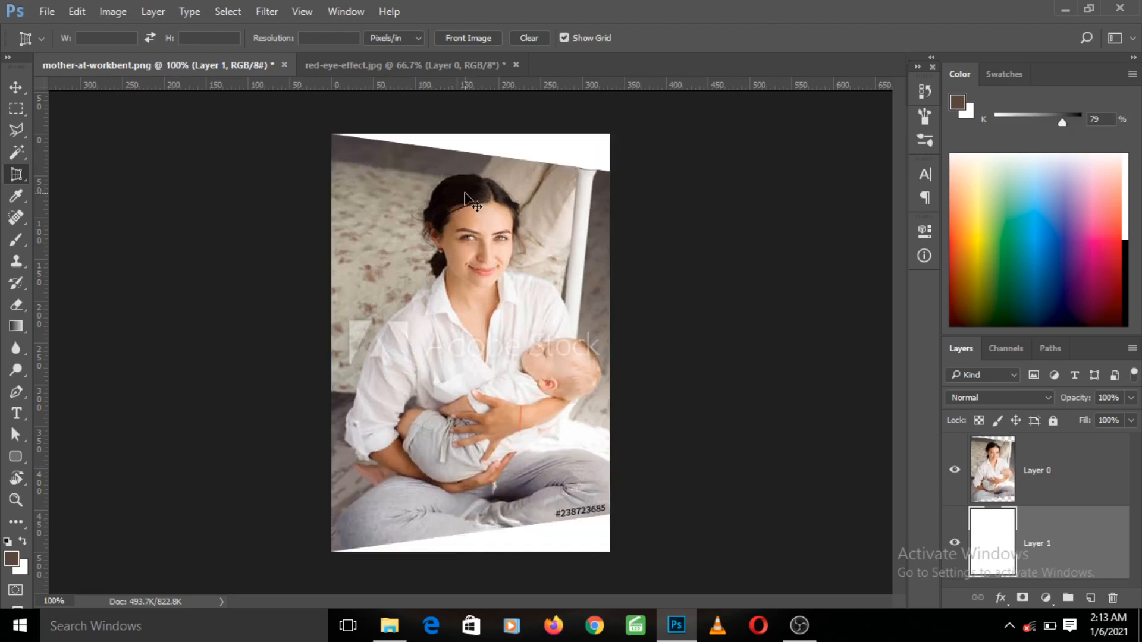
key(ctrl+shift+z)
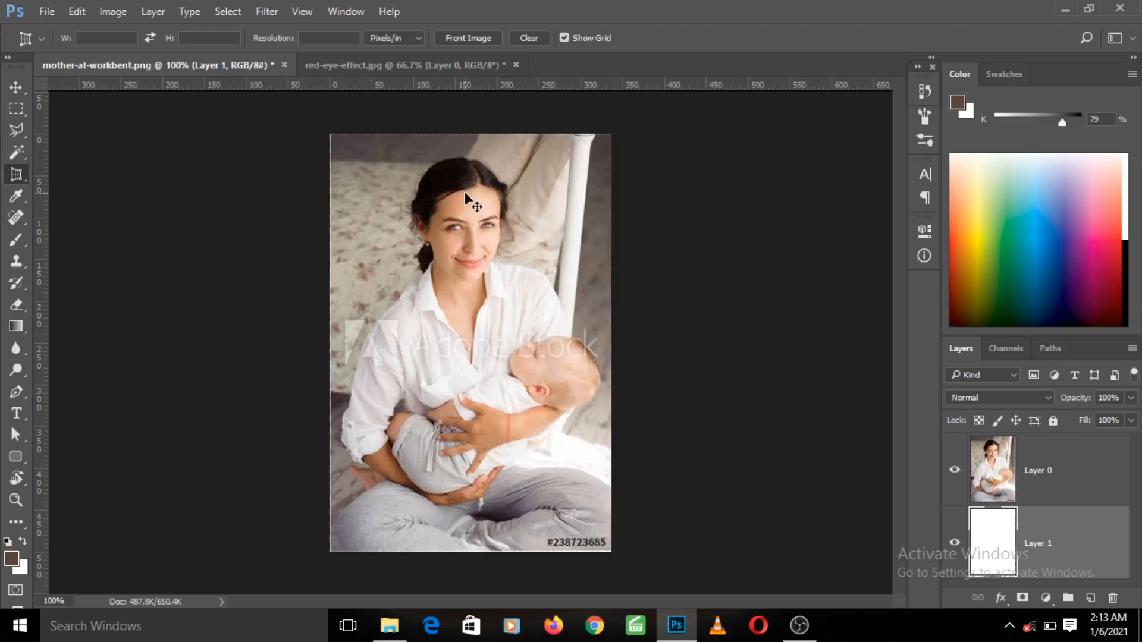
Undo and reapply the perspective crop to compare the photo before and after.
key(ctrl+z)
key(ctrl+shift+z)
Sample colours from the mother's neck, shirt and background with the Eyedropper, finishing with her forehead's skin tone as the foreground colour.
click(14, 195)
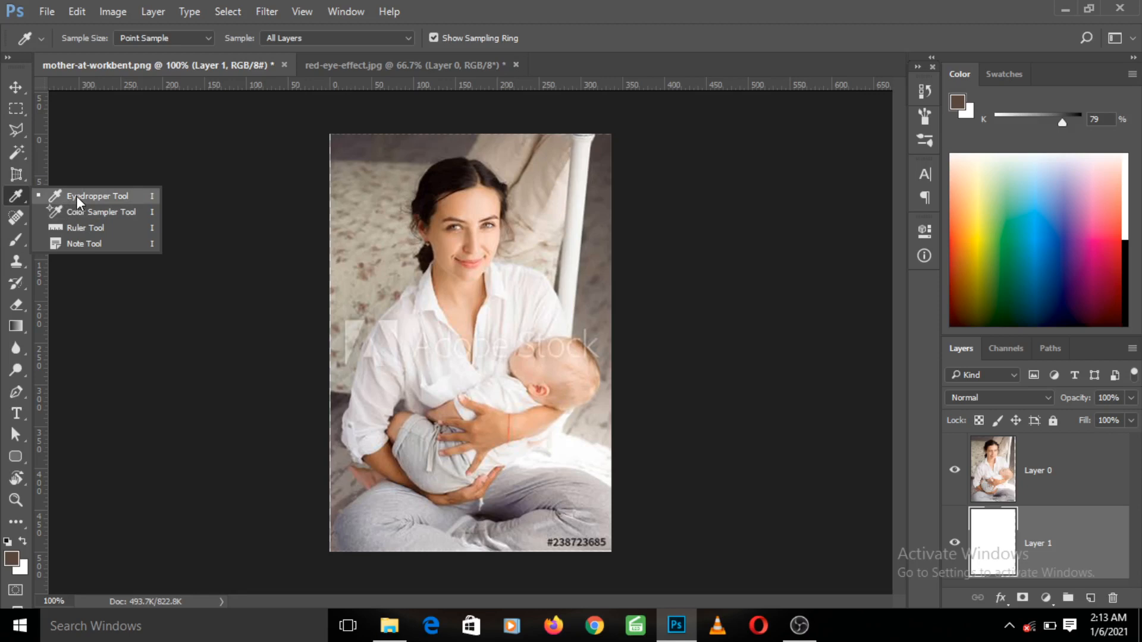
click(20, 173)
click(19, 192)
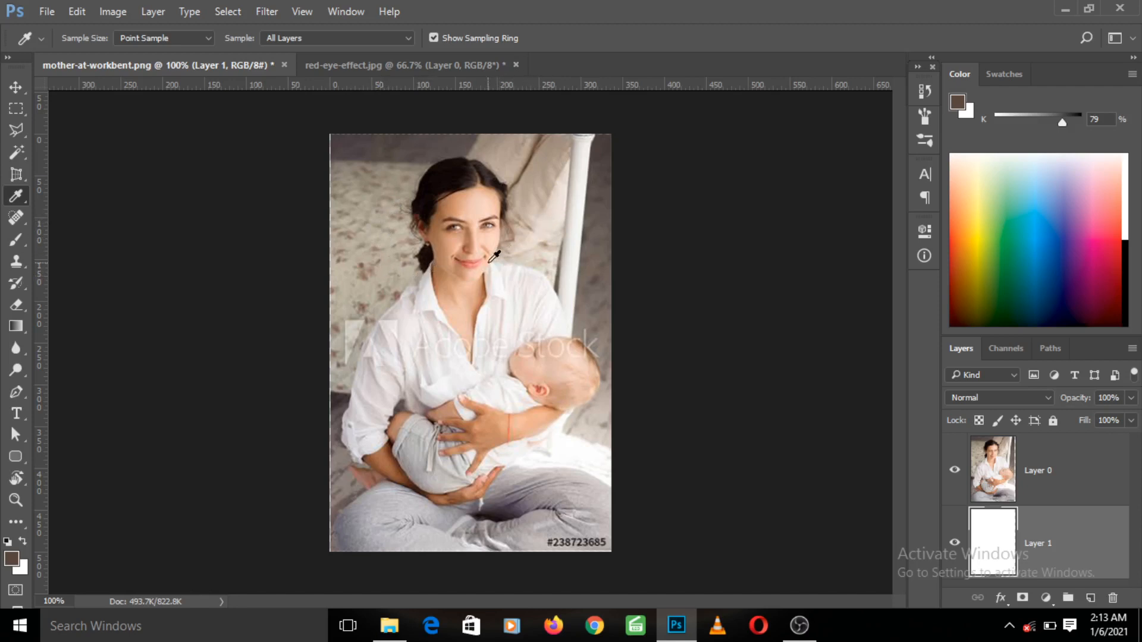
click(450, 287)
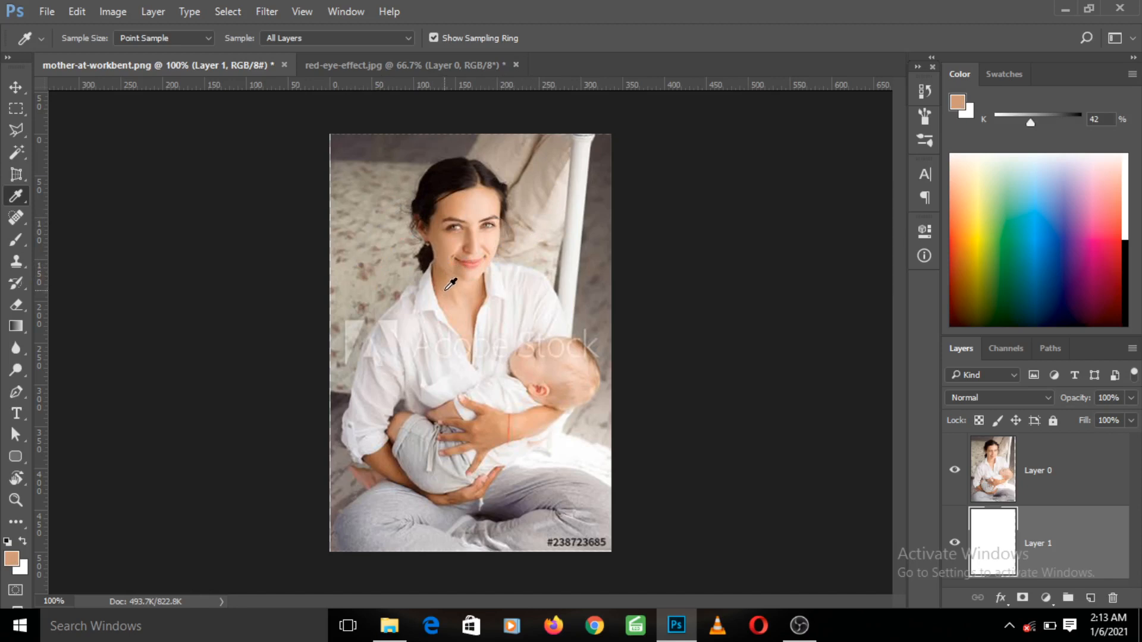
click(446, 289)
click(452, 378)
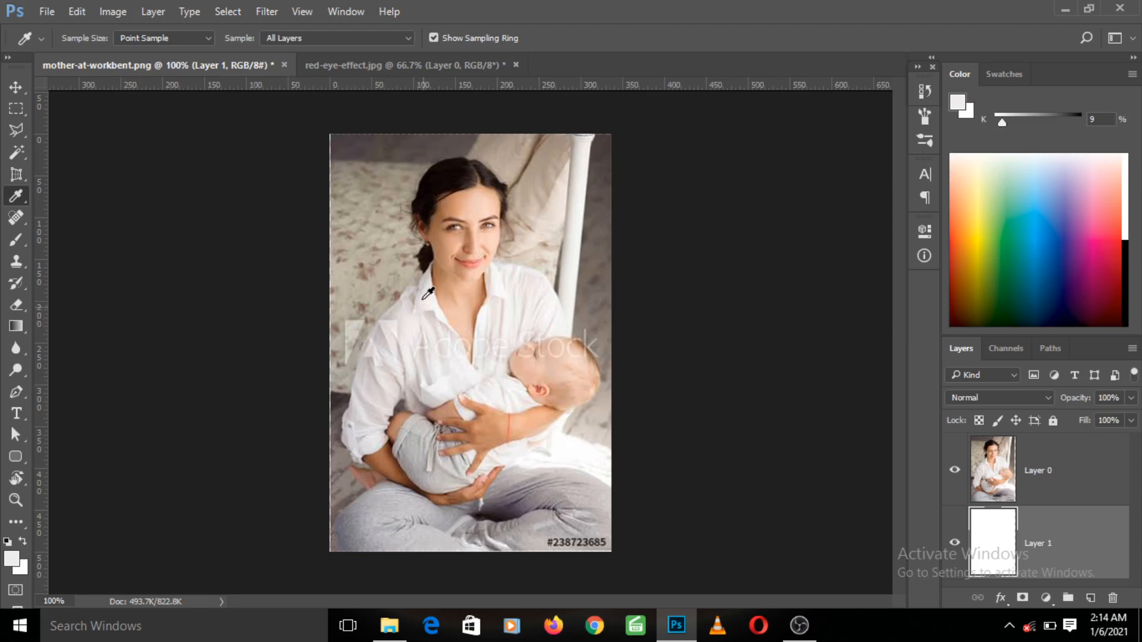
click(540, 172)
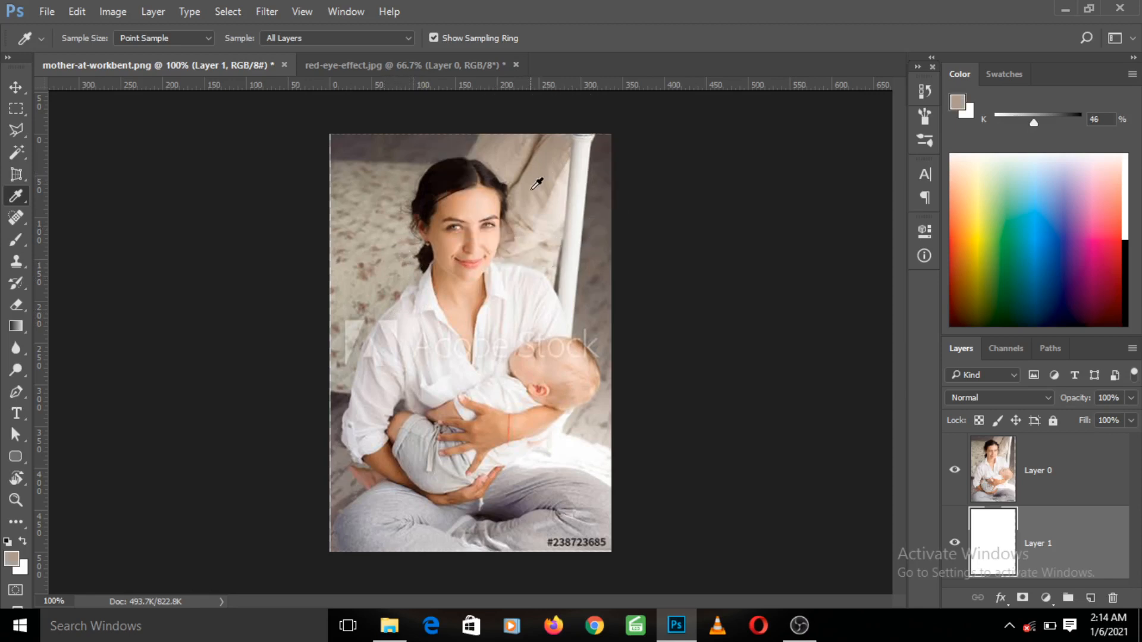
click(452, 204)
click(453, 203)
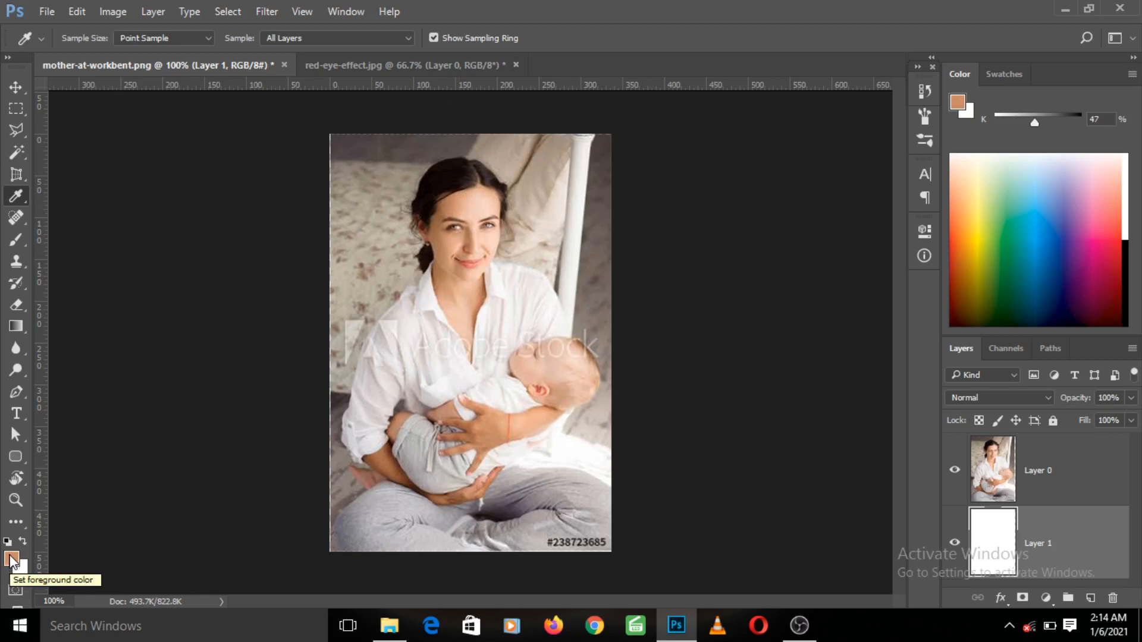
Draw a skin-tone rectangle about 334 × 129 px across the photo's bottom and move its layer above Layer 0.
click(16, 462)
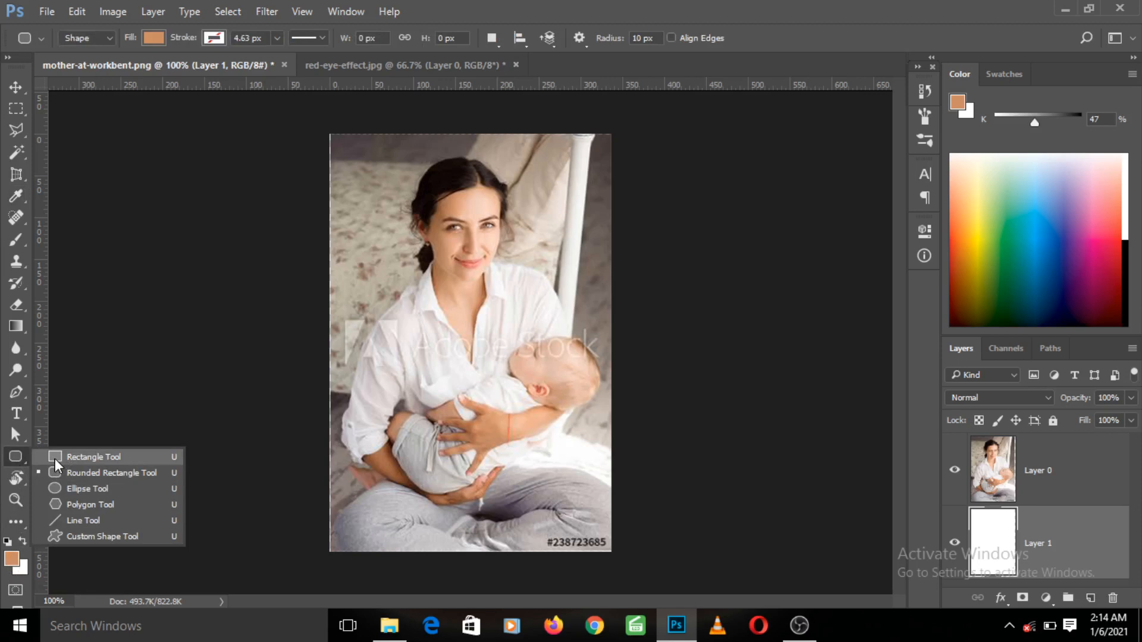
click(55, 461)
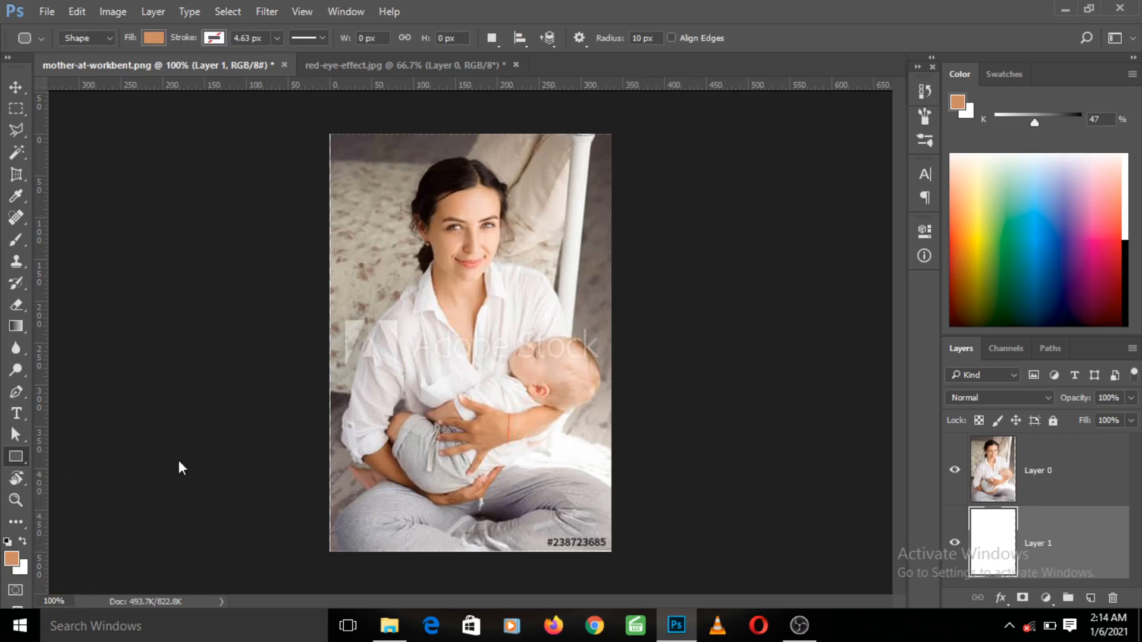
drag(339, 447, 610, 551)
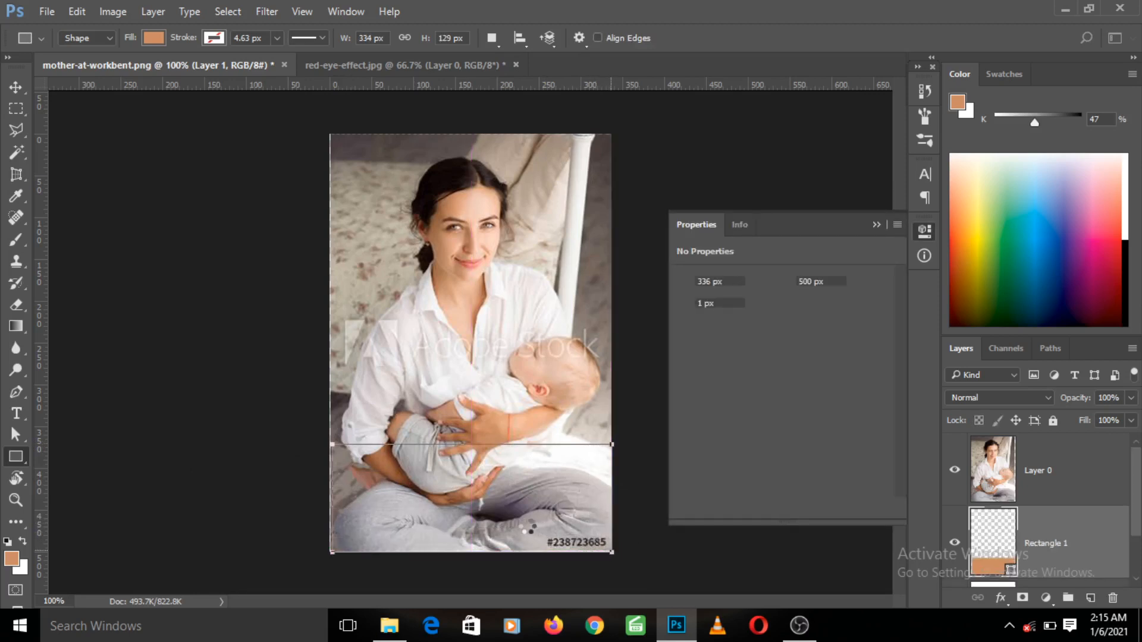
click(877, 225)
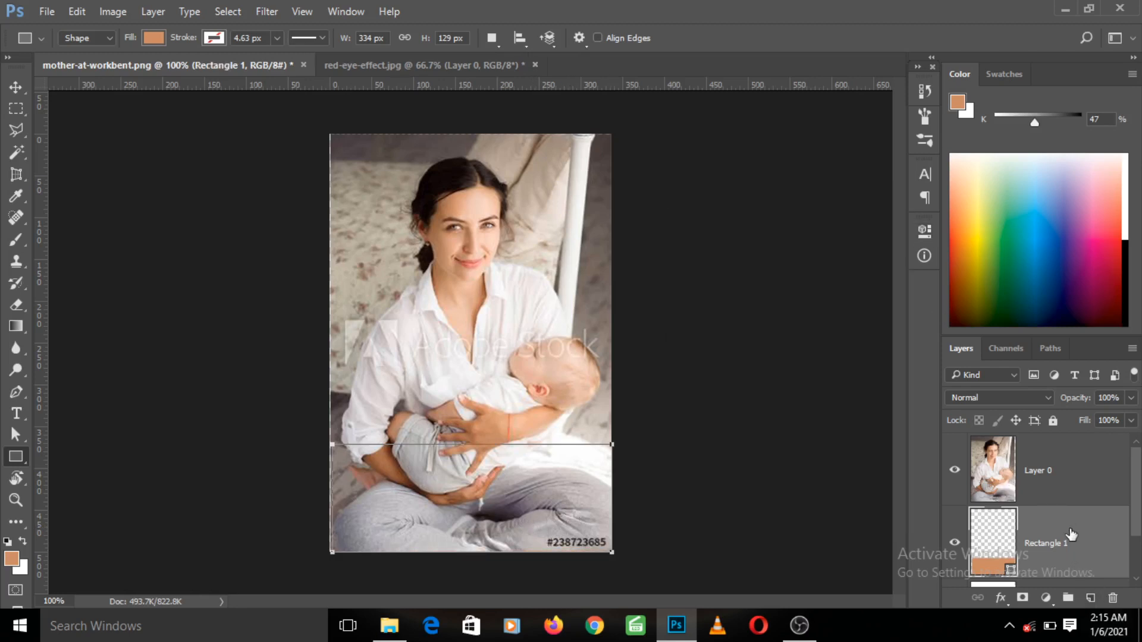
drag(1071, 534, 1081, 483)
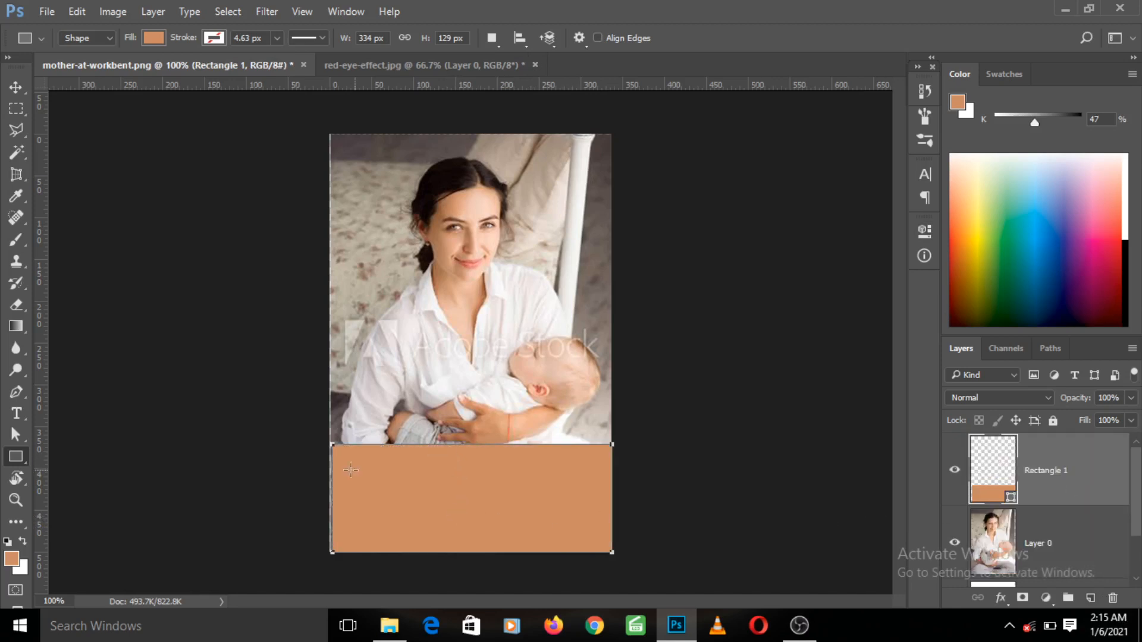
Shrink the rectangle's height from its upper edge to about 79 px with Free Transform.
key(ctrl+t)
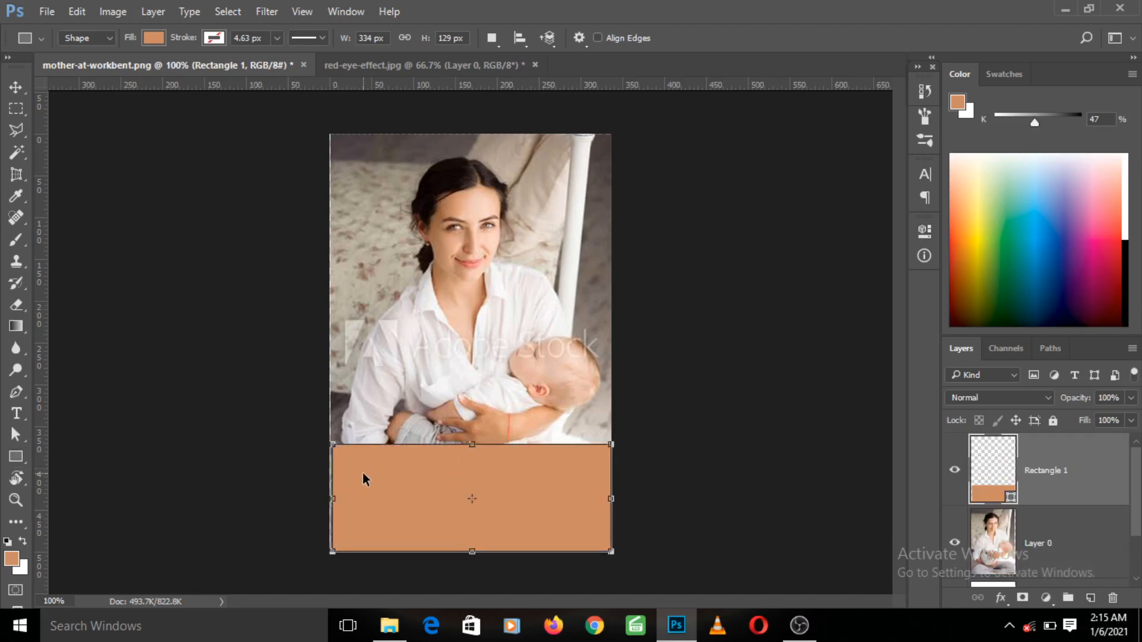
drag(474, 443, 477, 486)
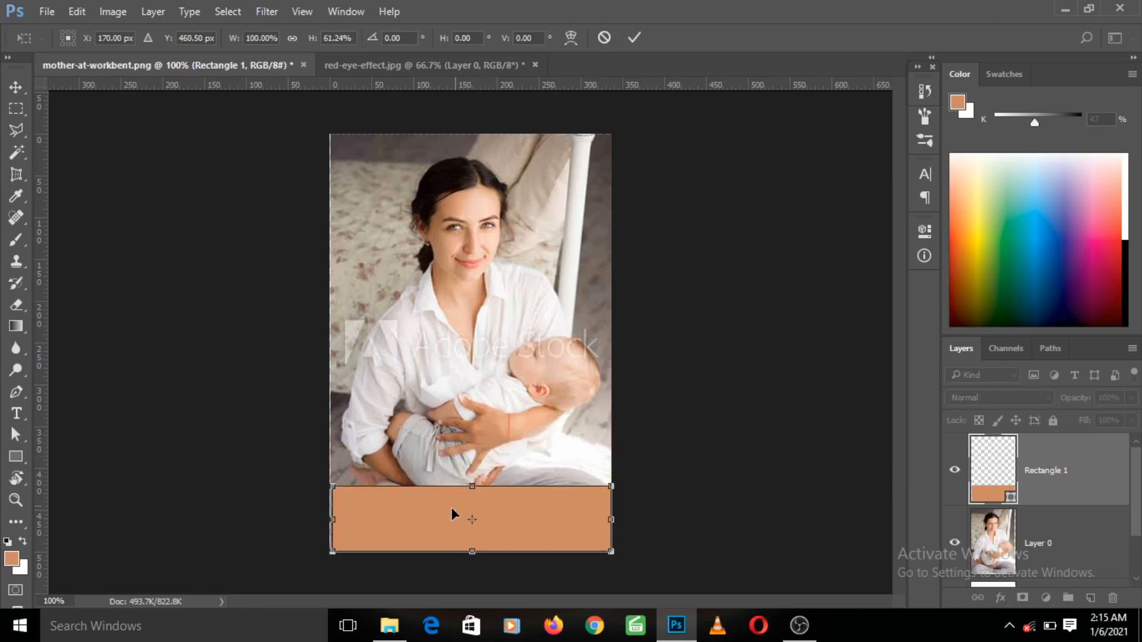
key(Return)
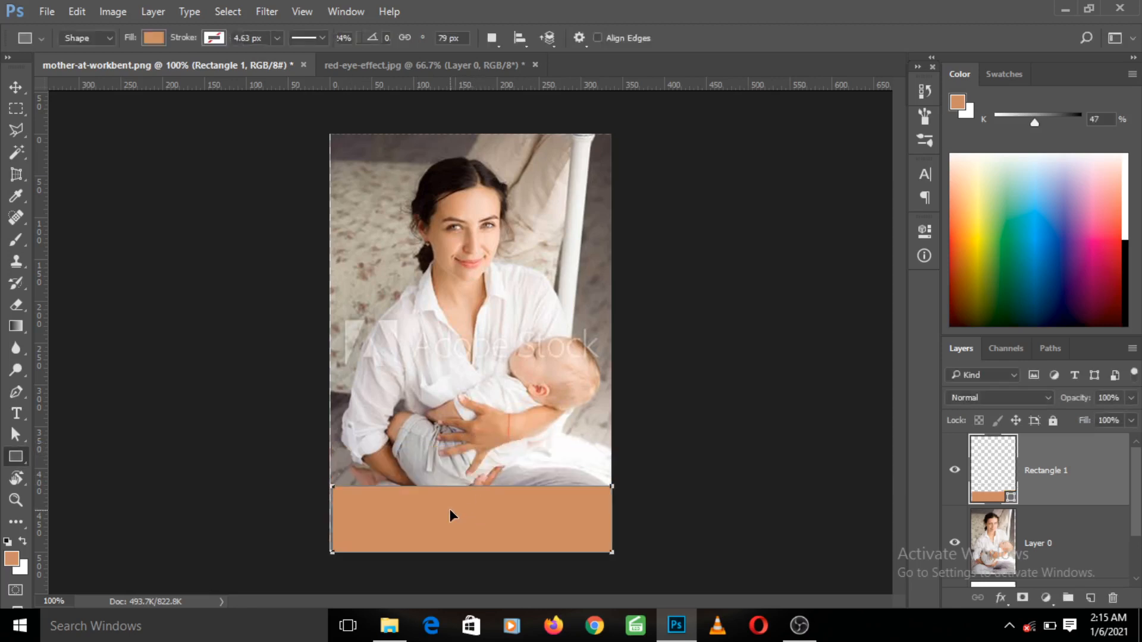